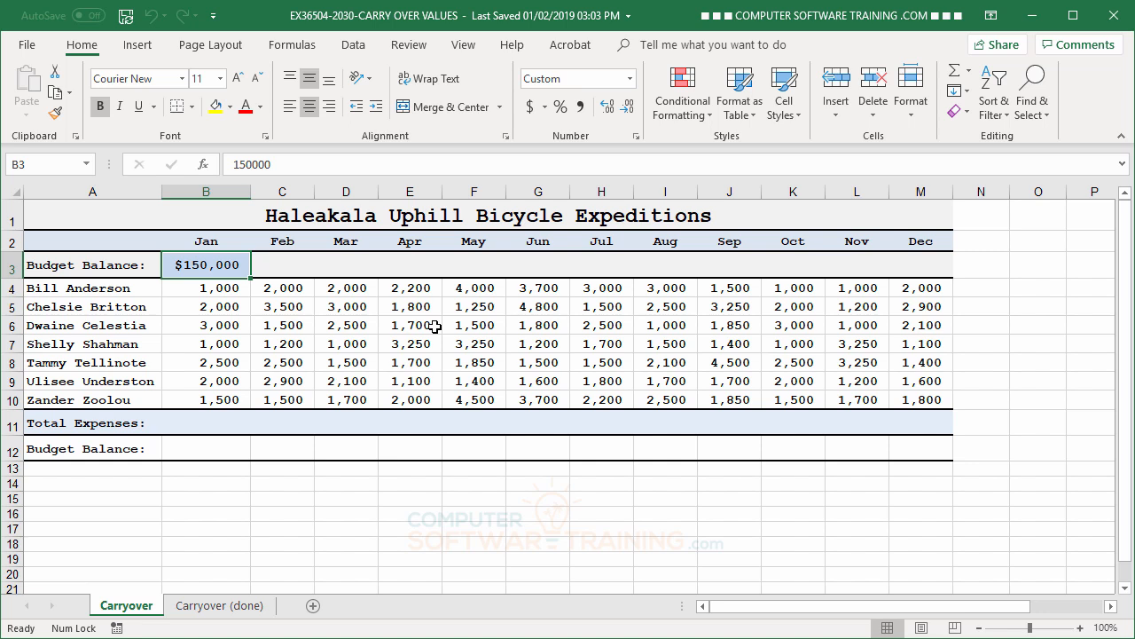
- Review the completed example on the Carryover (done) sheet, including its January expenses, and return to the Carryover sheet
{"action": "left_click", "coordinate": [222, 607]}
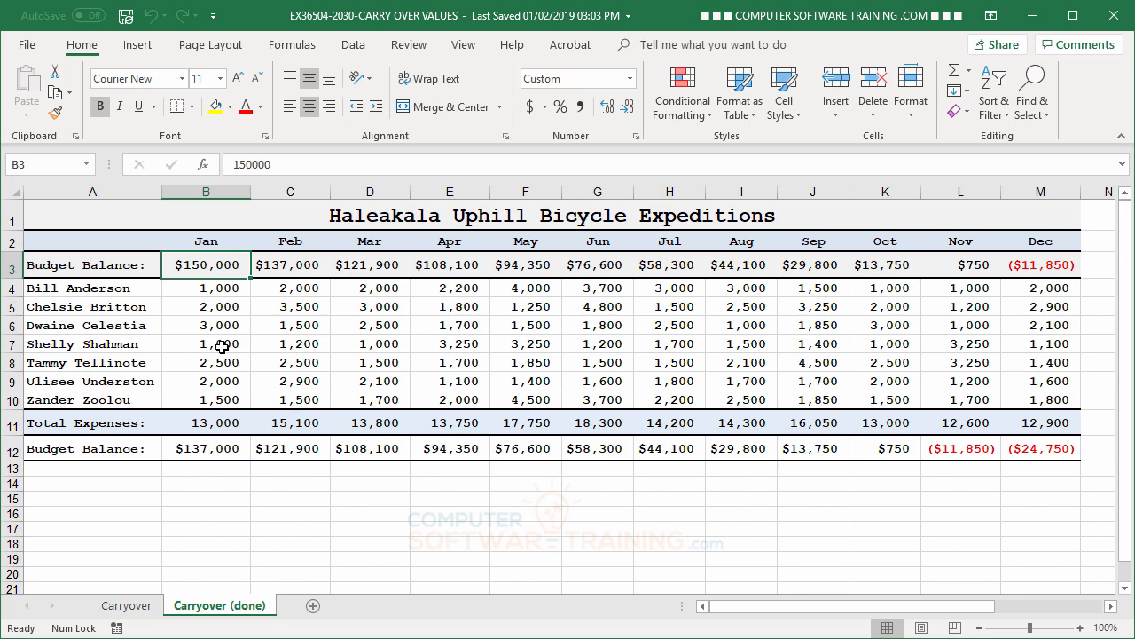
{"action": "left_click", "coordinate": [204, 318]}
{"action": "left_click", "coordinate": [195, 299]}
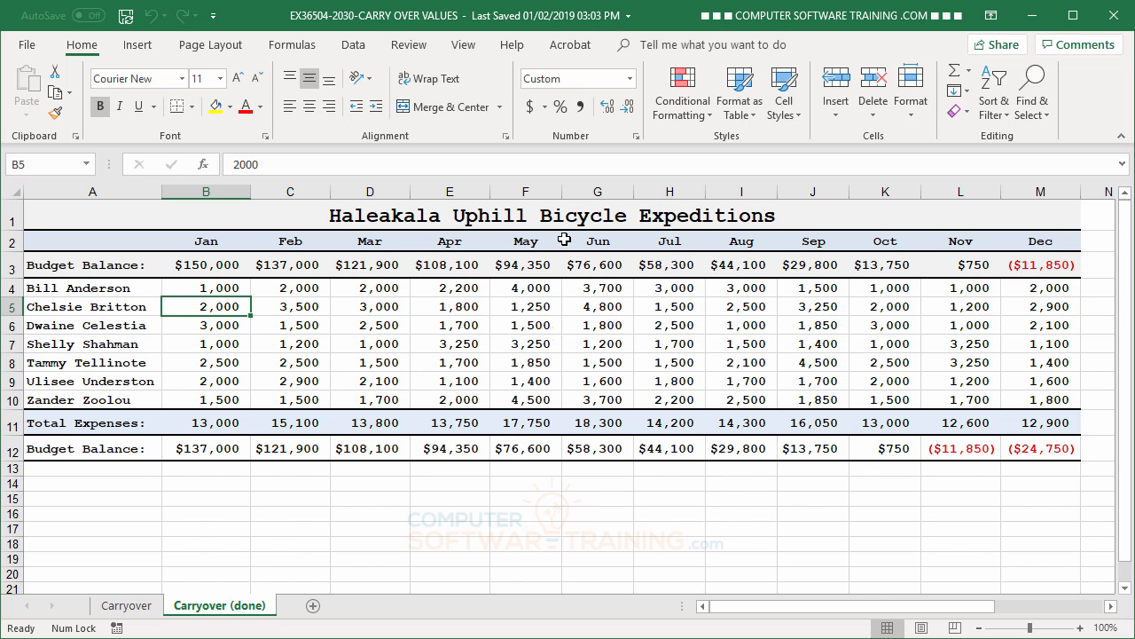
{"action": "left_click", "coordinate": [126, 608]}
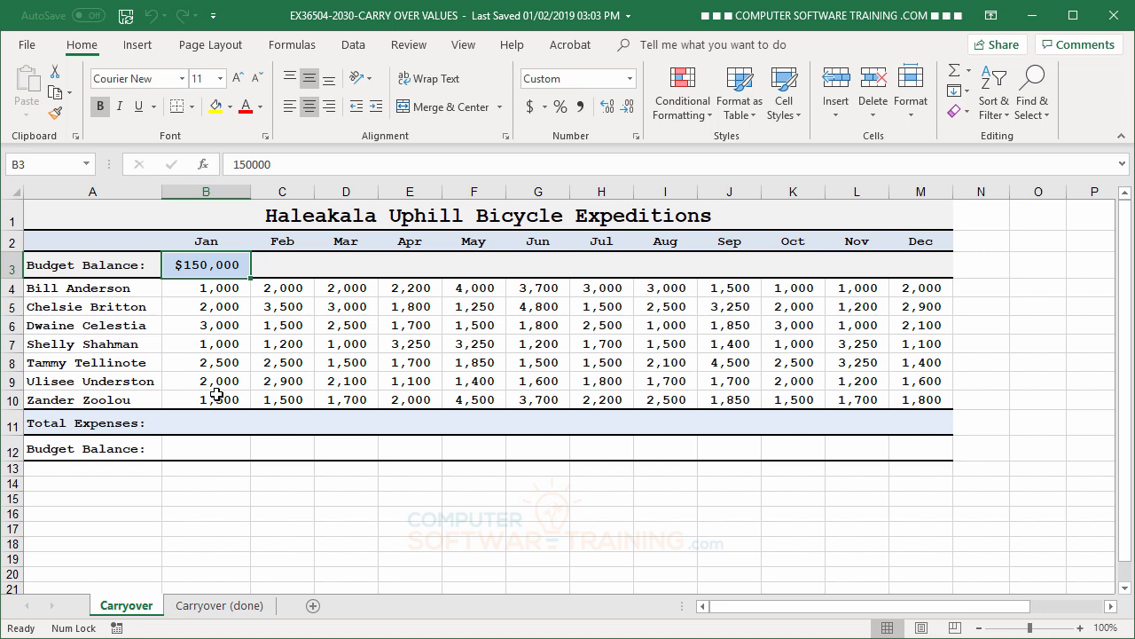
- Try totalling the January expenses in B11 with =SUM(B4:B10), and undo the entry
{"action": "left_click", "coordinate": [198, 453]}
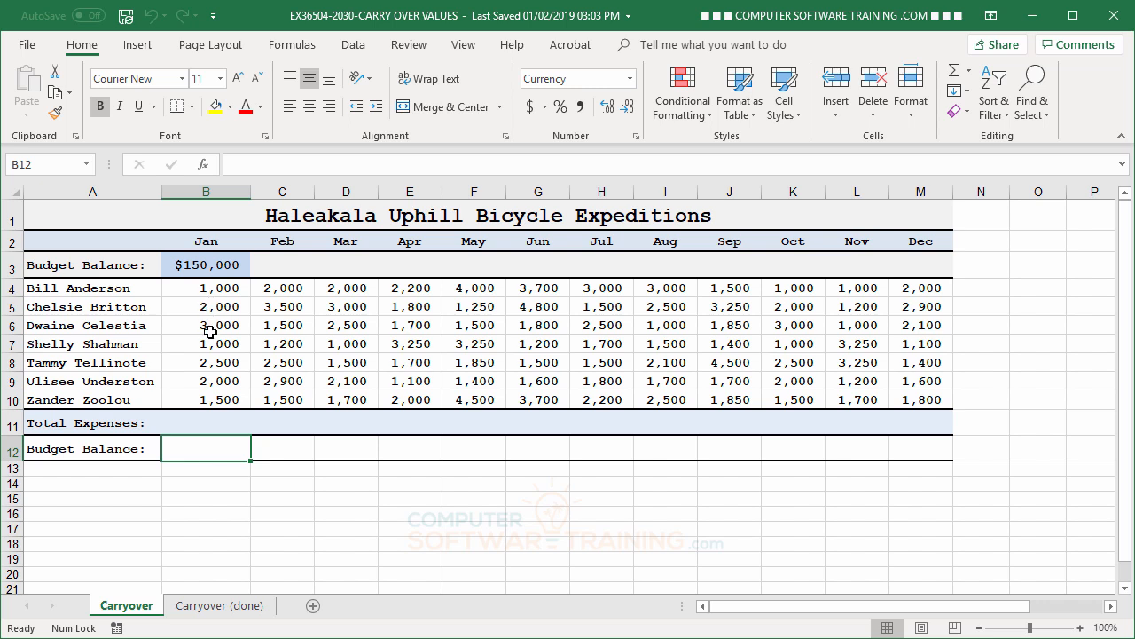
{"action": "left_click", "coordinate": [199, 422]}
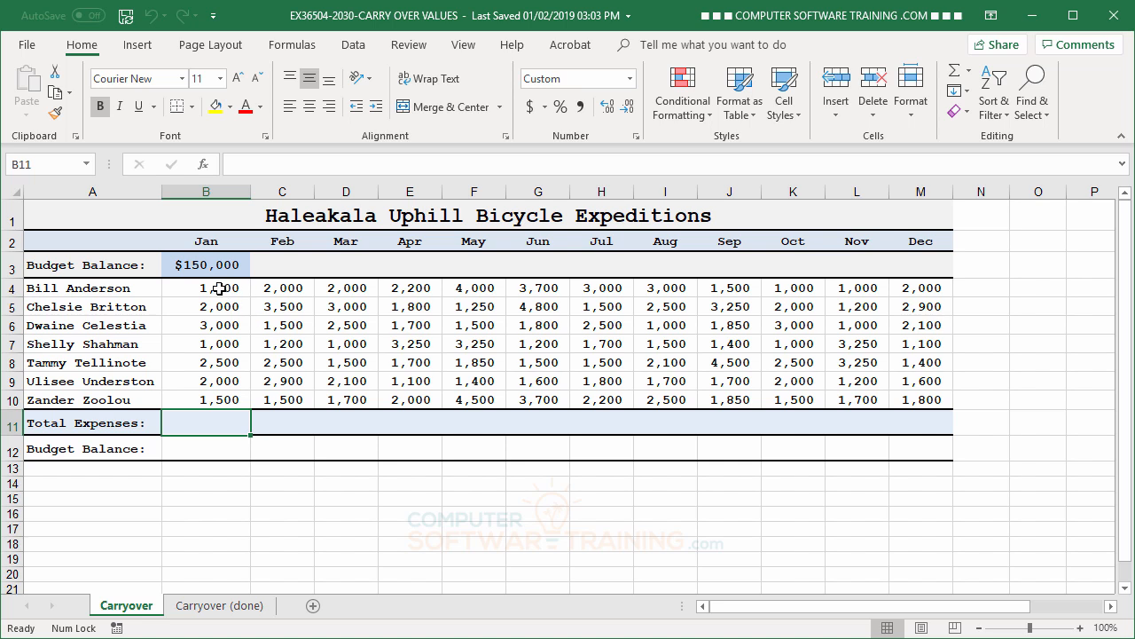
{"action": "left_click", "coordinate": [955, 78]}
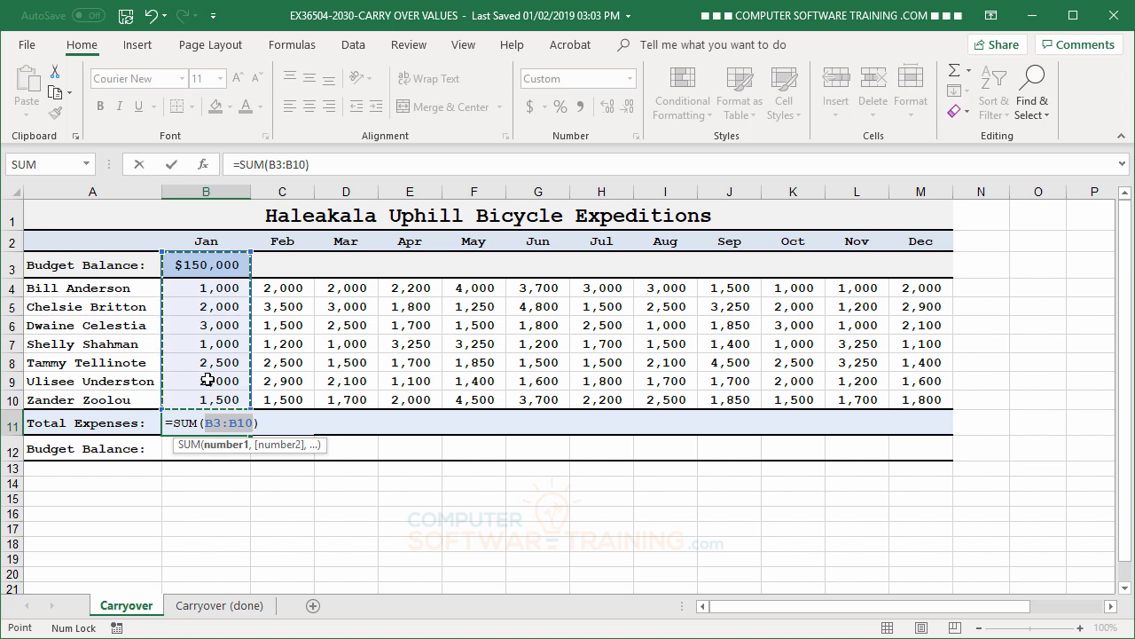
{"action": "left_click_drag", "start_coordinate": [208, 289], "coordinate": [232, 400]}
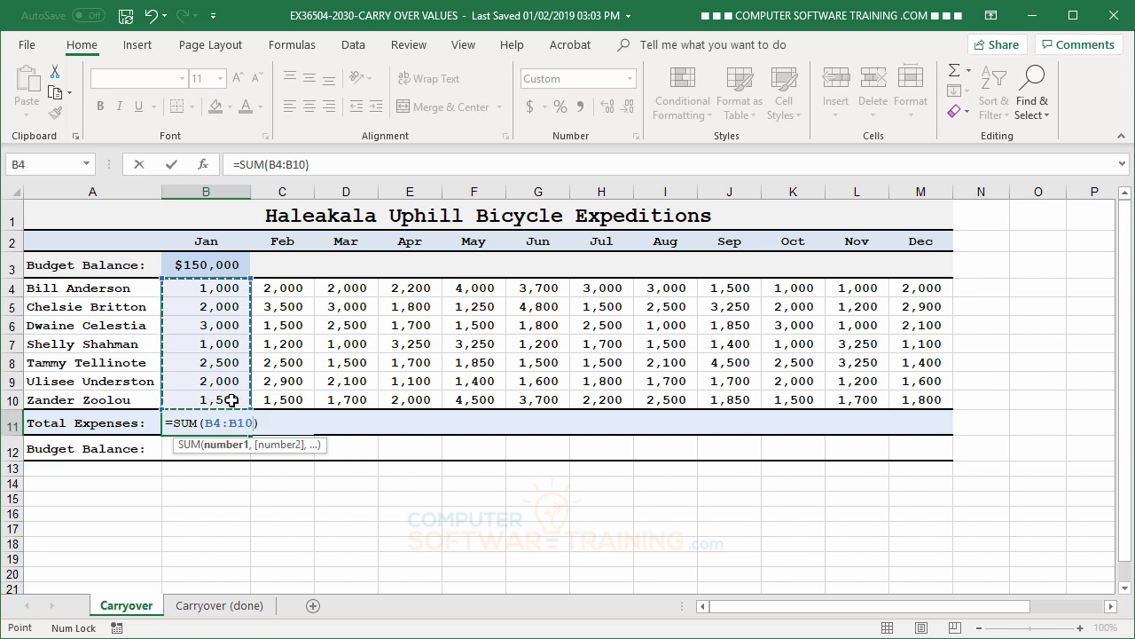
{"action": "key", "text": "Return"}
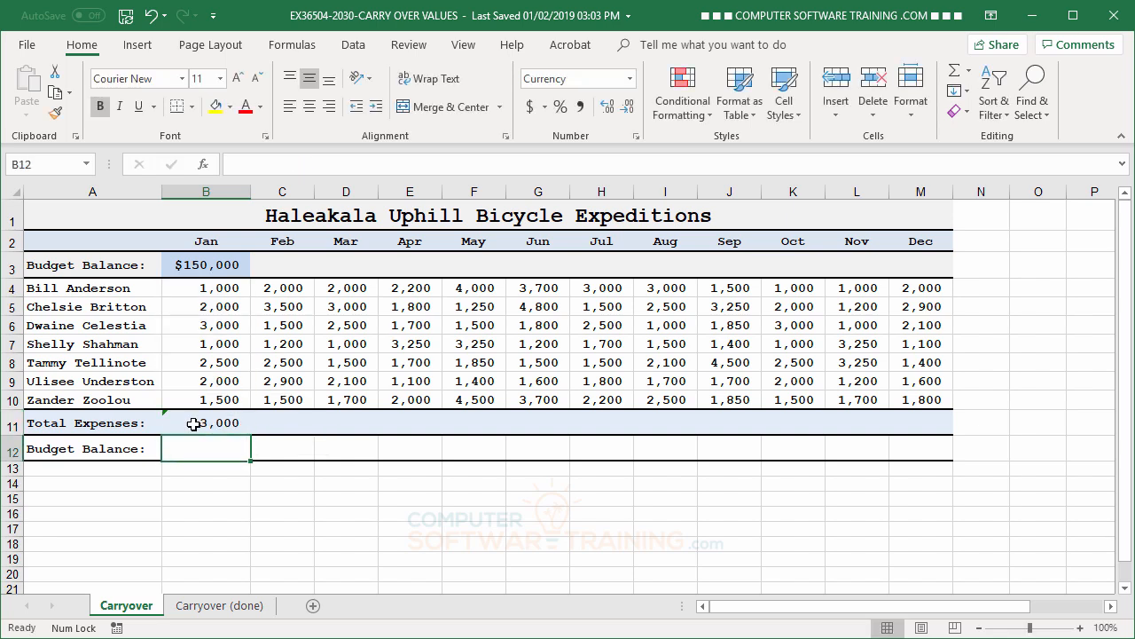
{"action": "left_click", "coordinate": [151, 16]}
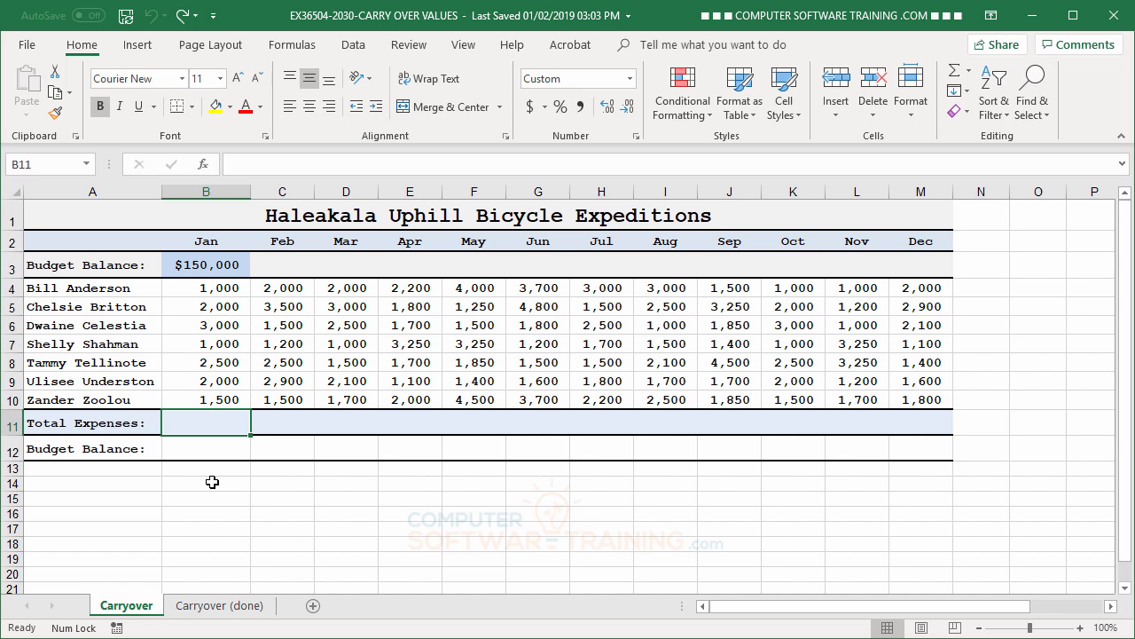
- Total the January expenses in B11 with the formula =B4+B5+B6+B7+B8+B9+B10
{"action": "type", "text": "="}
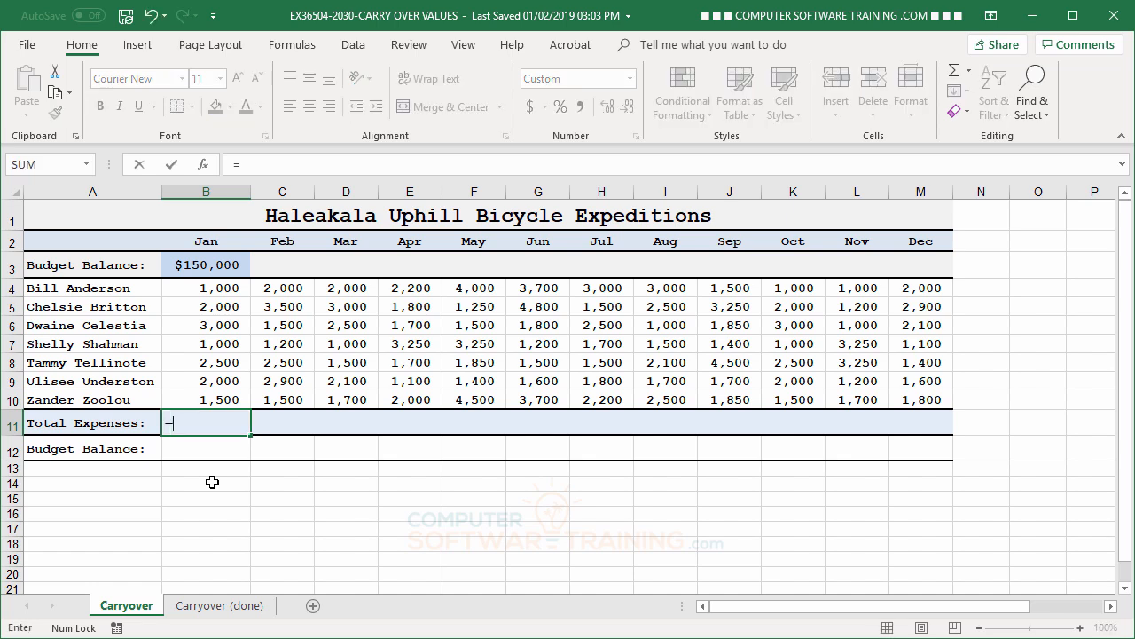
{"action": "left_click", "coordinate": [193, 288]}
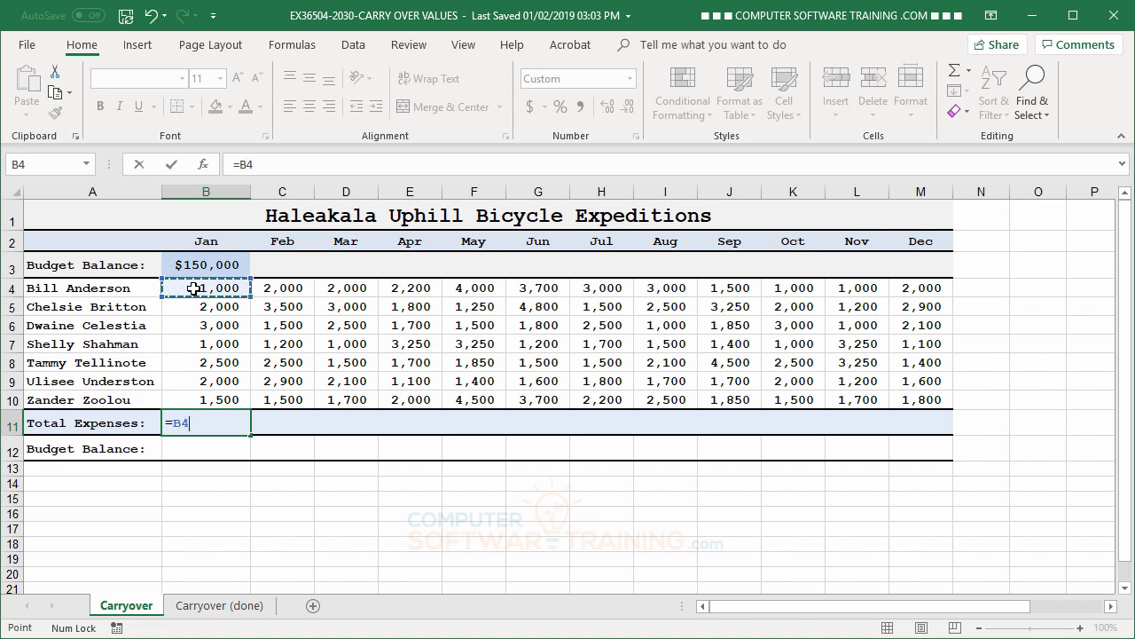
{"action": "type", "text": "+"}
{"action": "left_click", "coordinate": [209, 307]}
{"action": "type", "text": "+"}
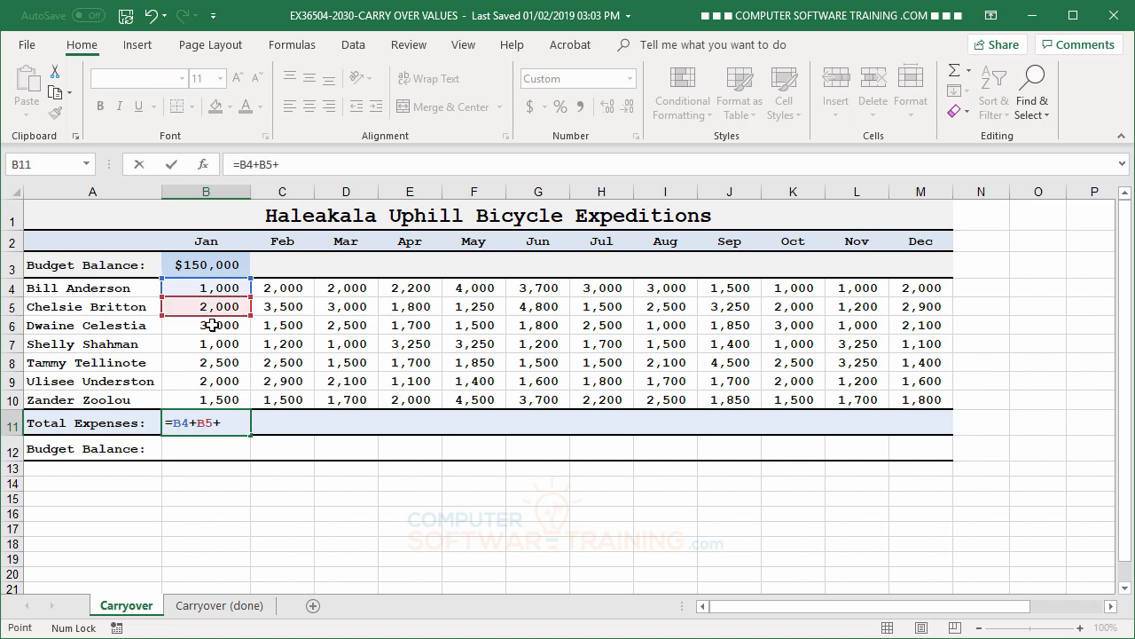
{"action": "left_click", "coordinate": [213, 326]}
{"action": "type", "text": "+"}
{"action": "left_click", "coordinate": [218, 346]}
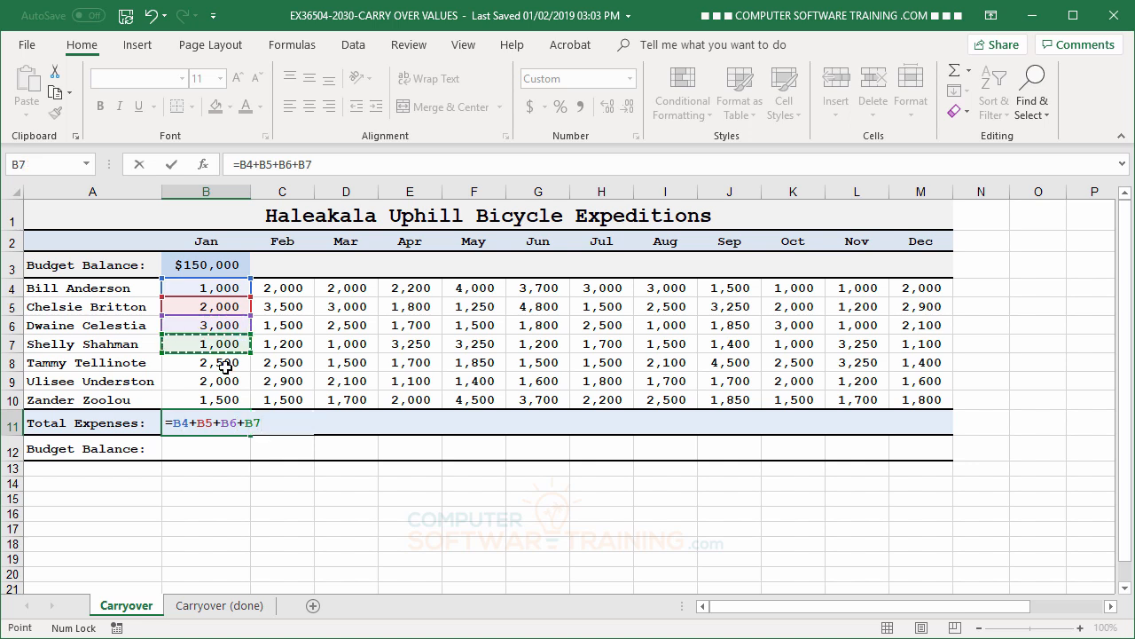
{"action": "type", "text": "+"}
{"action": "left_click", "coordinate": [225, 364]}
{"action": "type", "text": "+"}
{"action": "left_click", "coordinate": [224, 381]}
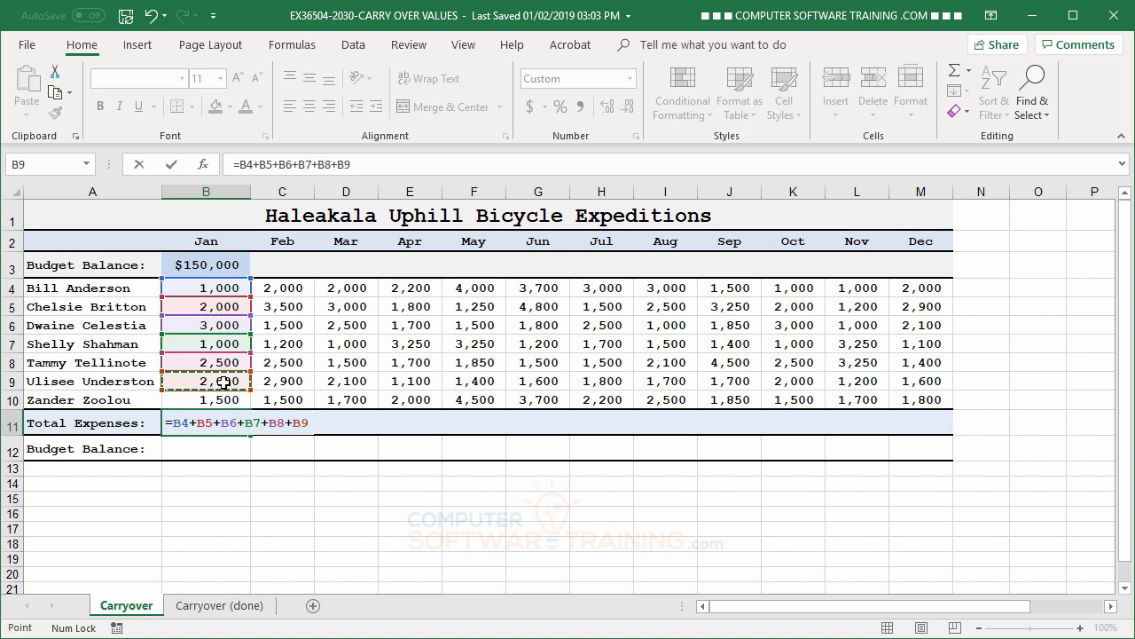
{"action": "type", "text": "+"}
{"action": "left_click", "coordinate": [225, 400]}
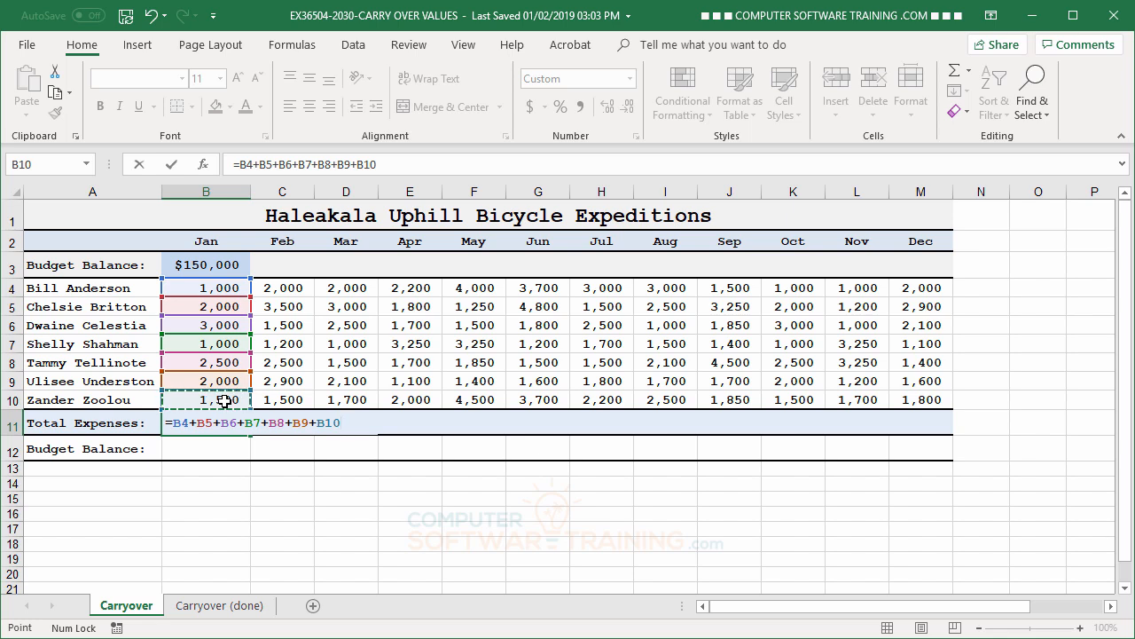
{"action": "key", "text": "Return"}
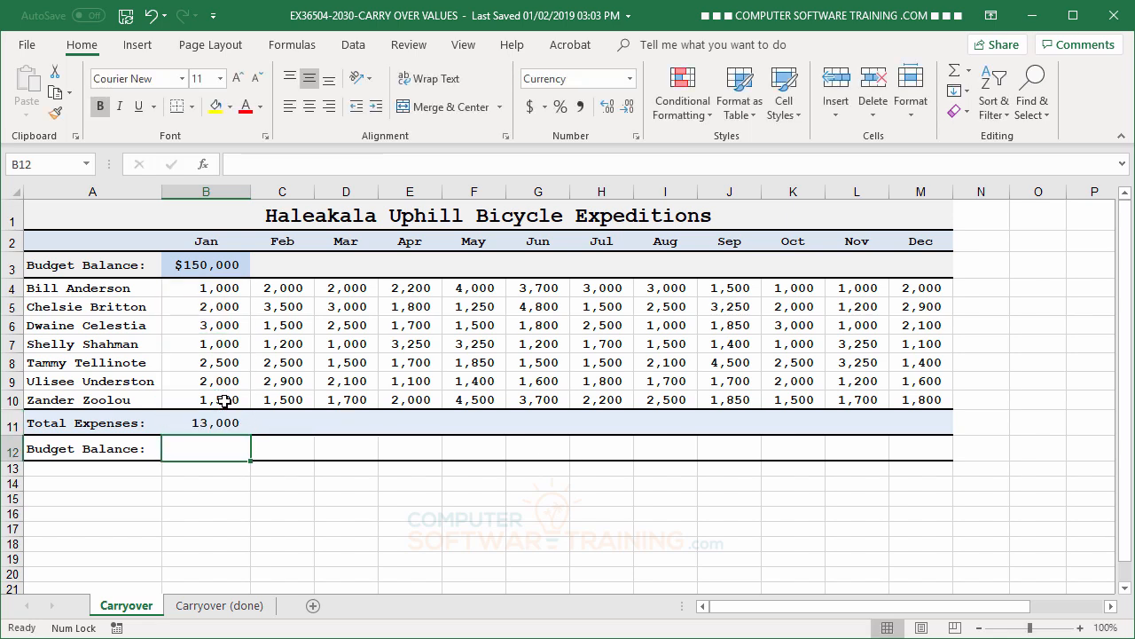
- Calculate January's closing budget balance in B12 with the formula =B3-B11
{"action": "left_click", "coordinate": [203, 267]}
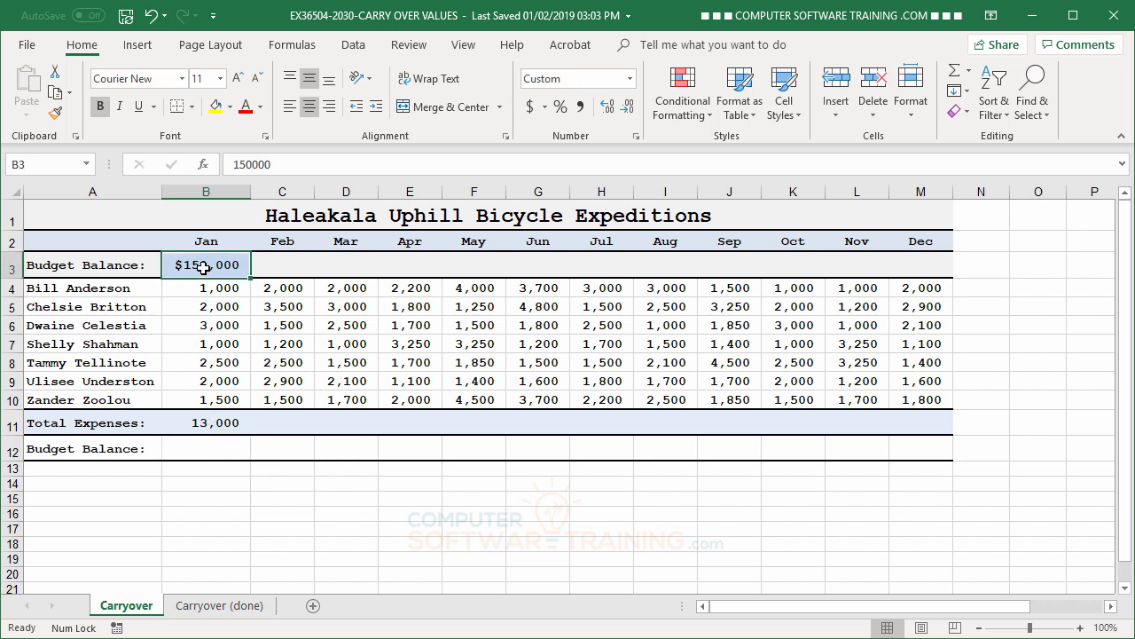
{"action": "left_click", "coordinate": [218, 422]}
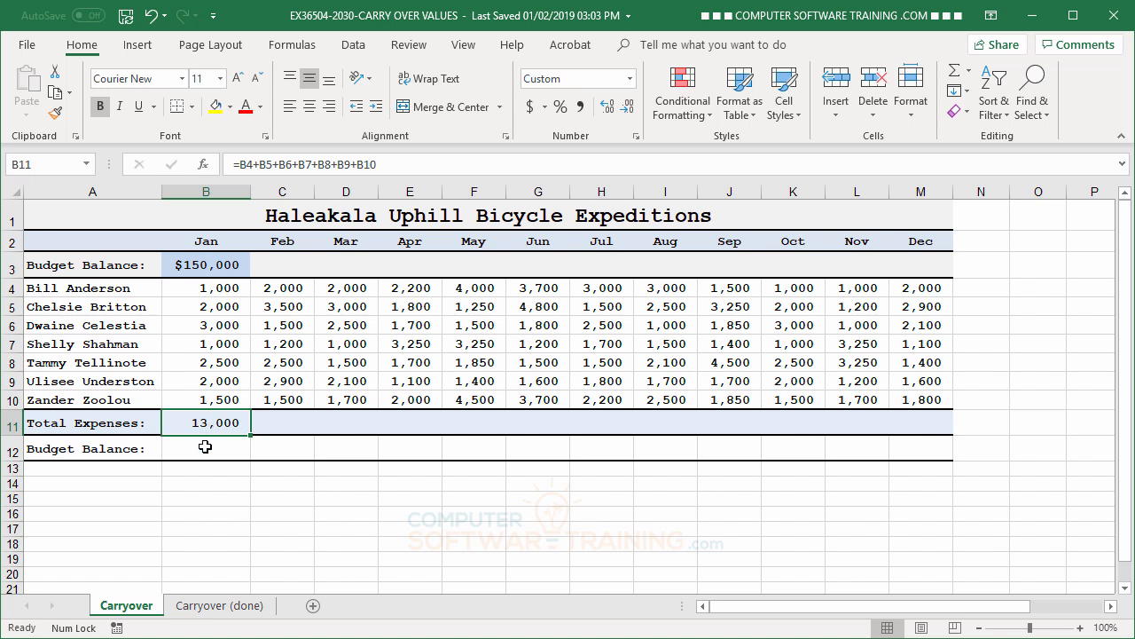
{"action": "left_click", "coordinate": [204, 454]}
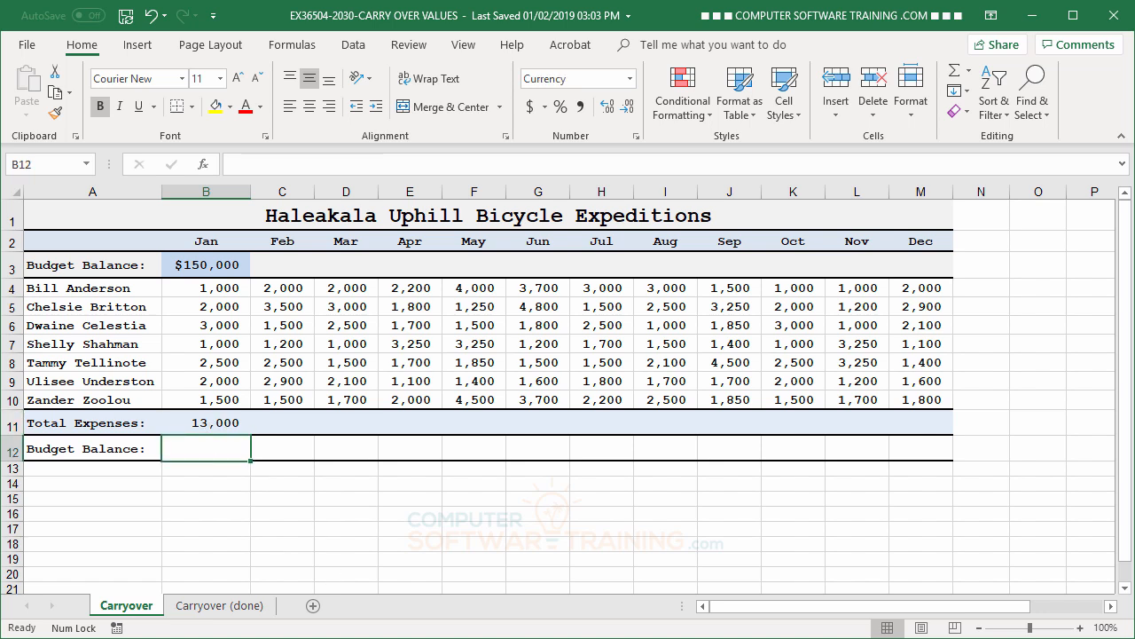
{"action": "type", "text": "="}
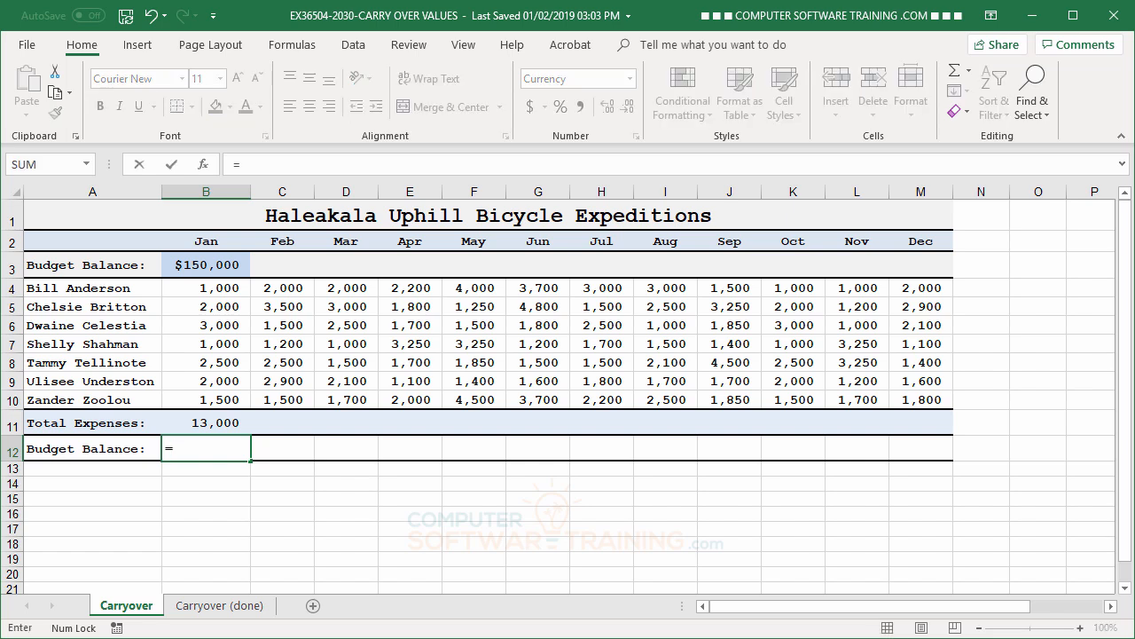
{"action": "left_click", "coordinate": [194, 264]}
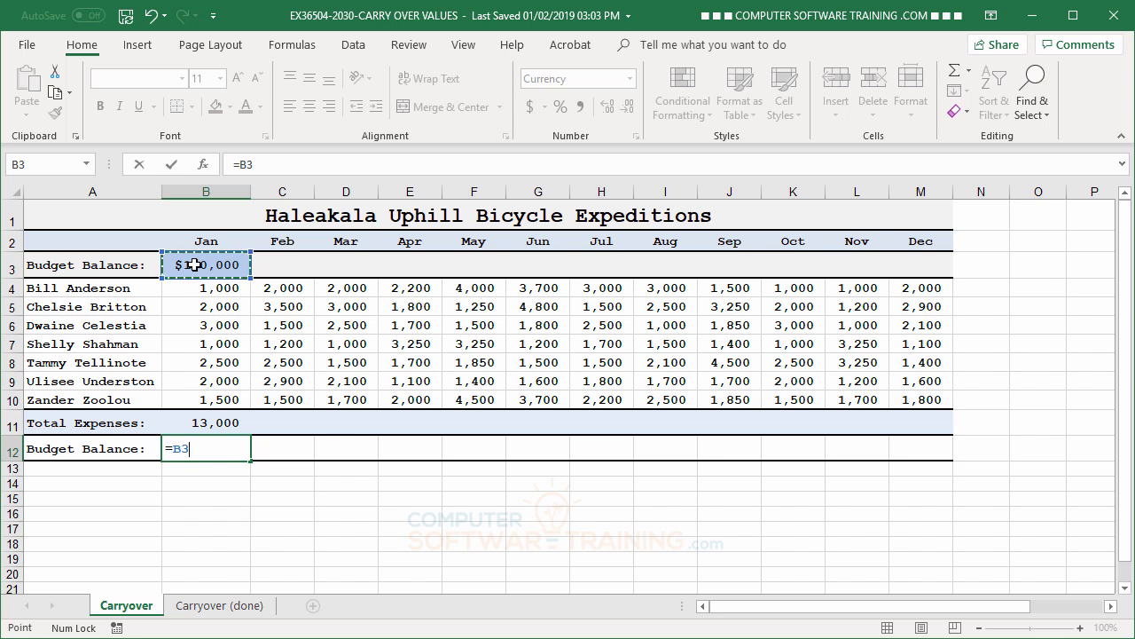
{"action": "type", "text": "-"}
{"action": "left_click", "coordinate": [204, 425]}
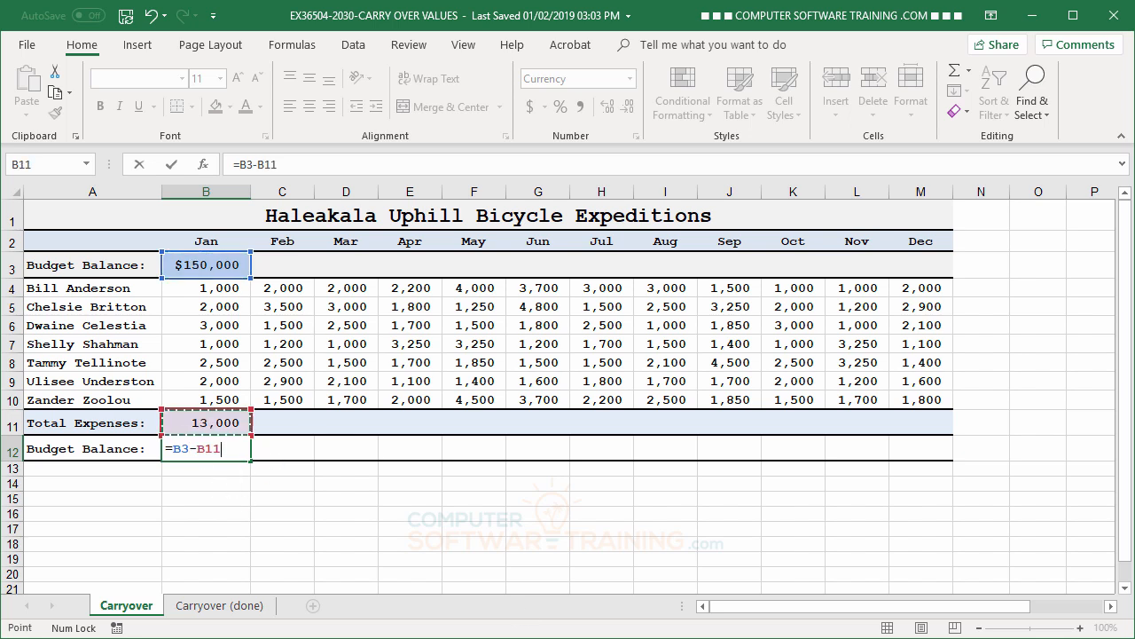
{"action": "key", "text": "Return"}
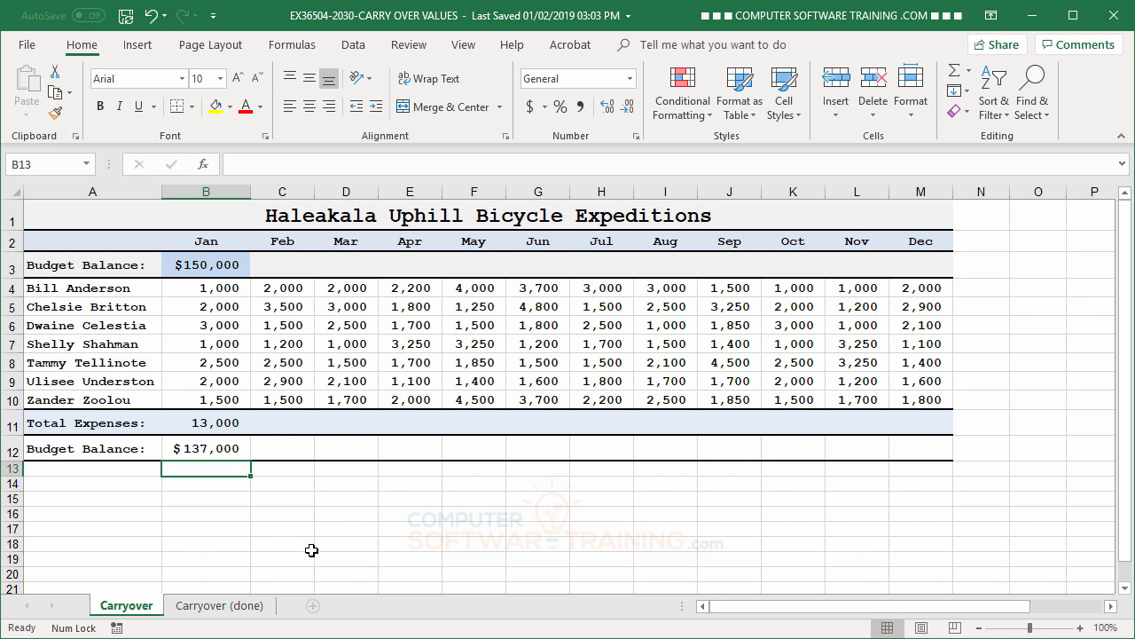
- Carry January's closing balance over to February's opening balance by entering =B12 in C3
{"action": "left_click", "coordinate": [189, 451]}
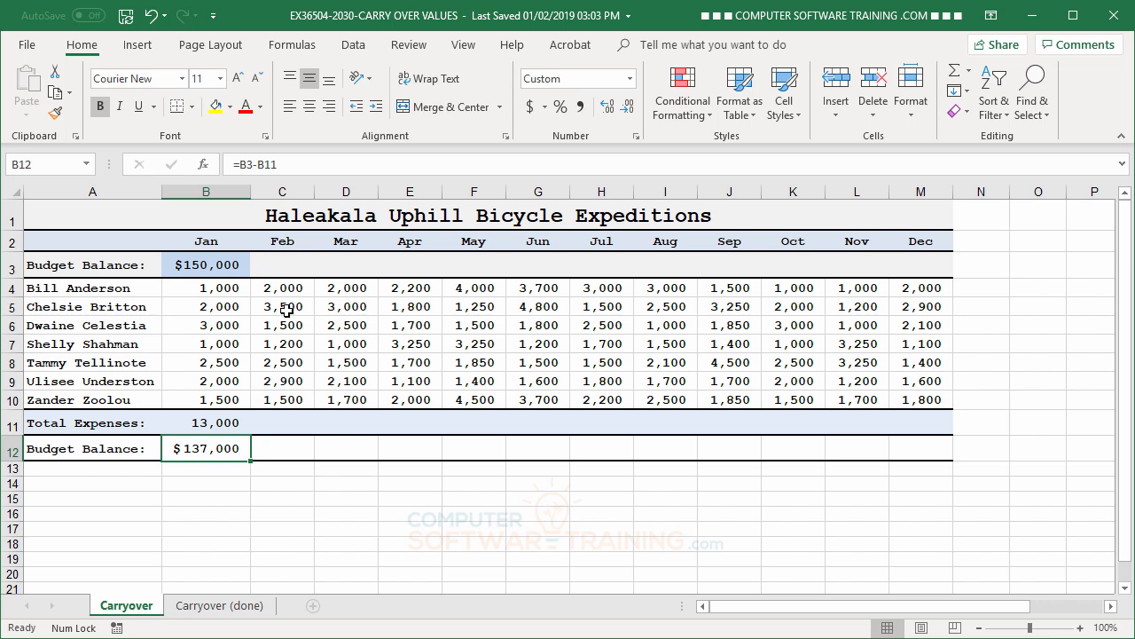
{"action": "left_click", "coordinate": [284, 264]}
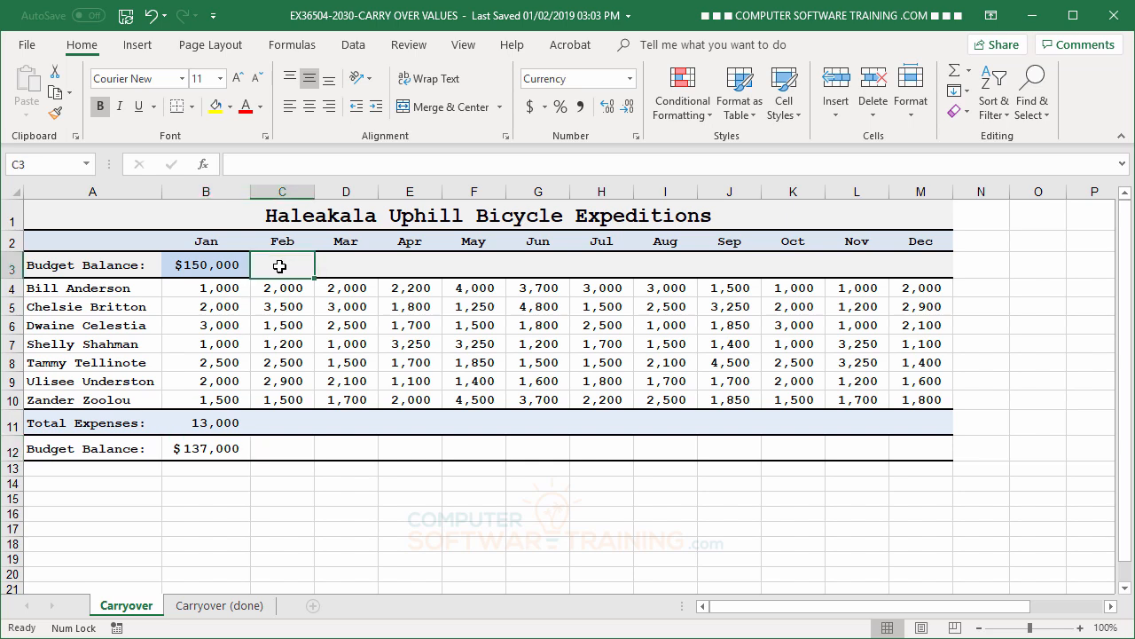
{"action": "type", "text": "="}
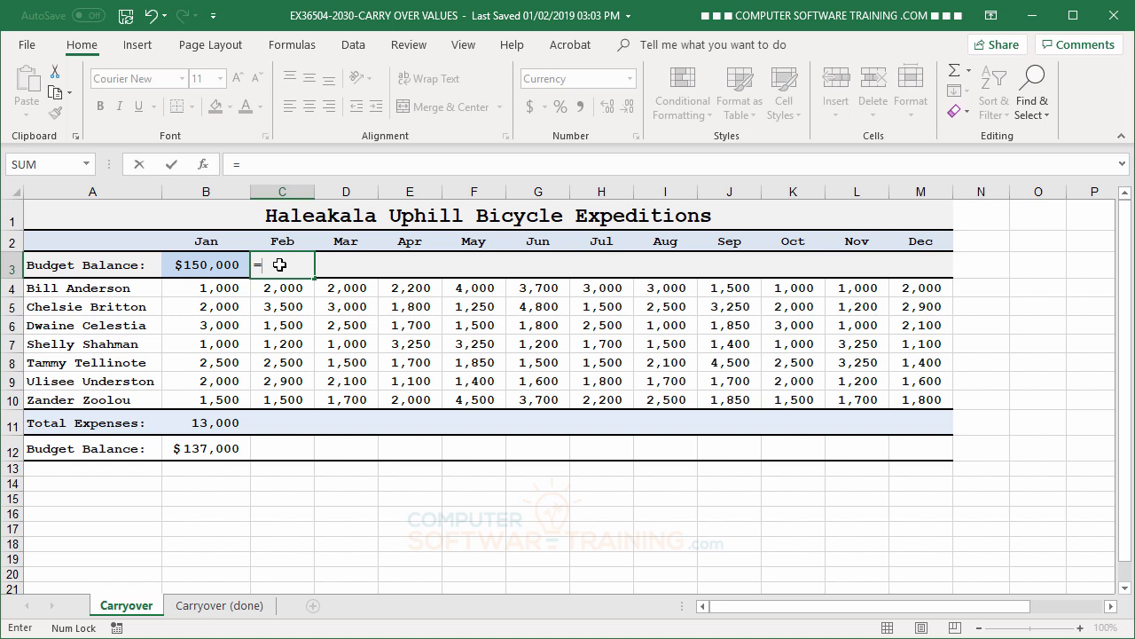
{"action": "left_click", "coordinate": [197, 447]}
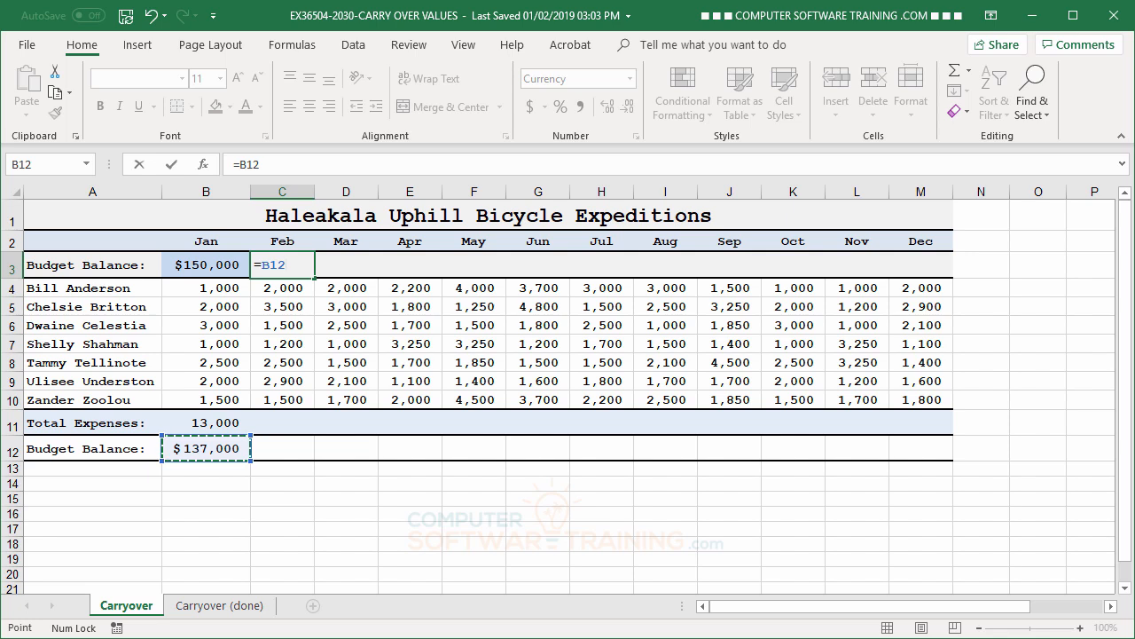
{"action": "key", "text": "Return"}
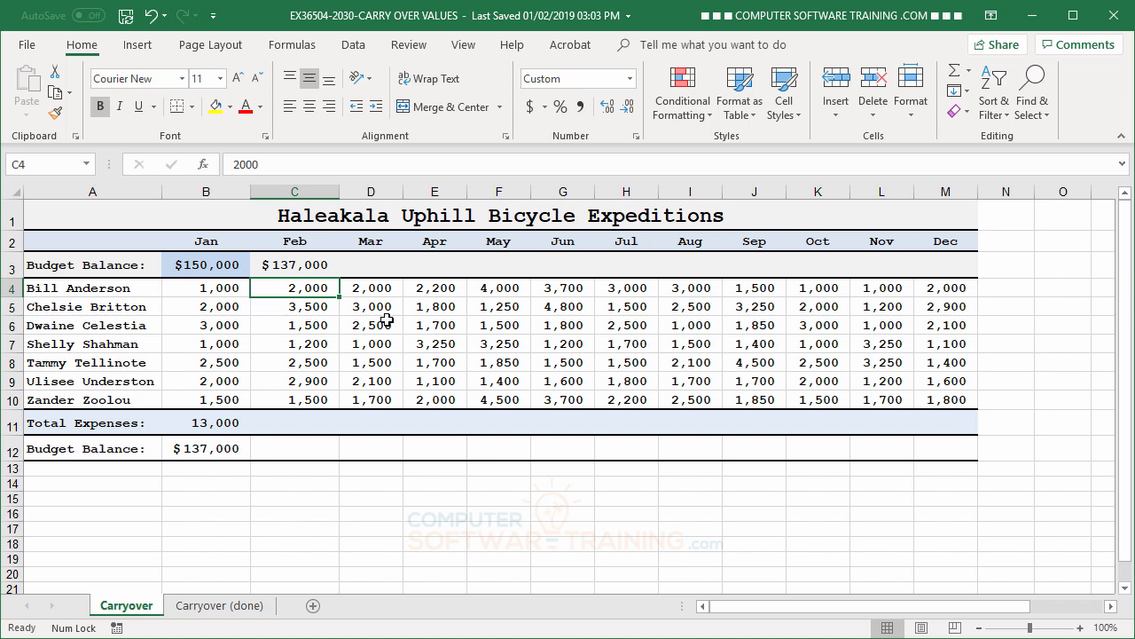
- Copy the January Total Expenses formula from B11 across the row through December in M11
{"action": "left_click", "coordinate": [294, 265]}
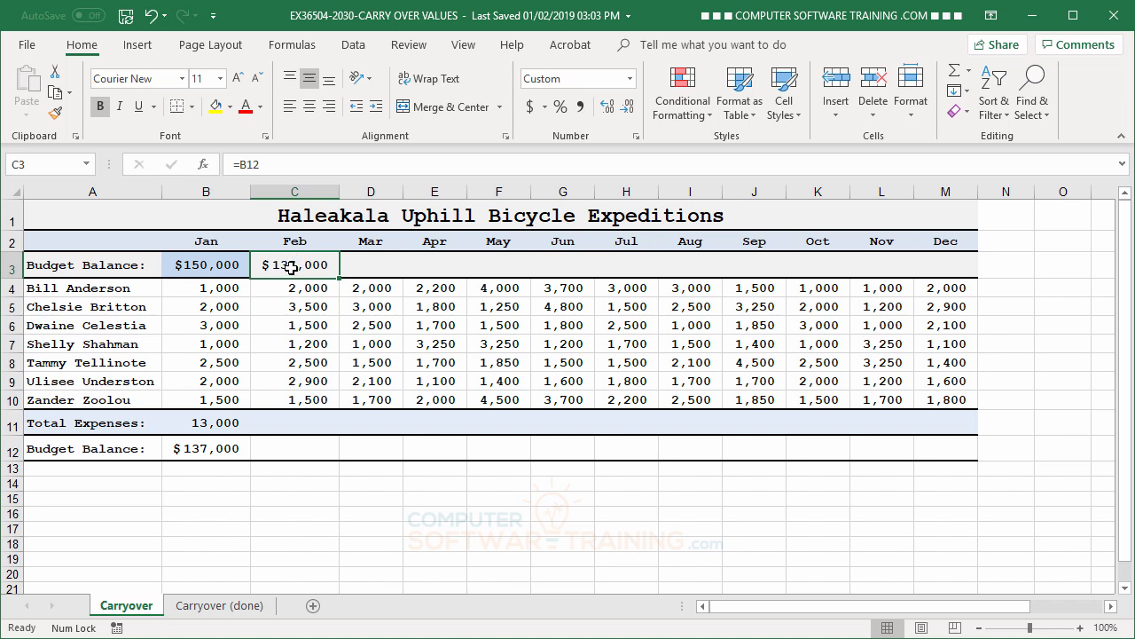
{"action": "left_click", "coordinate": [306, 422]}
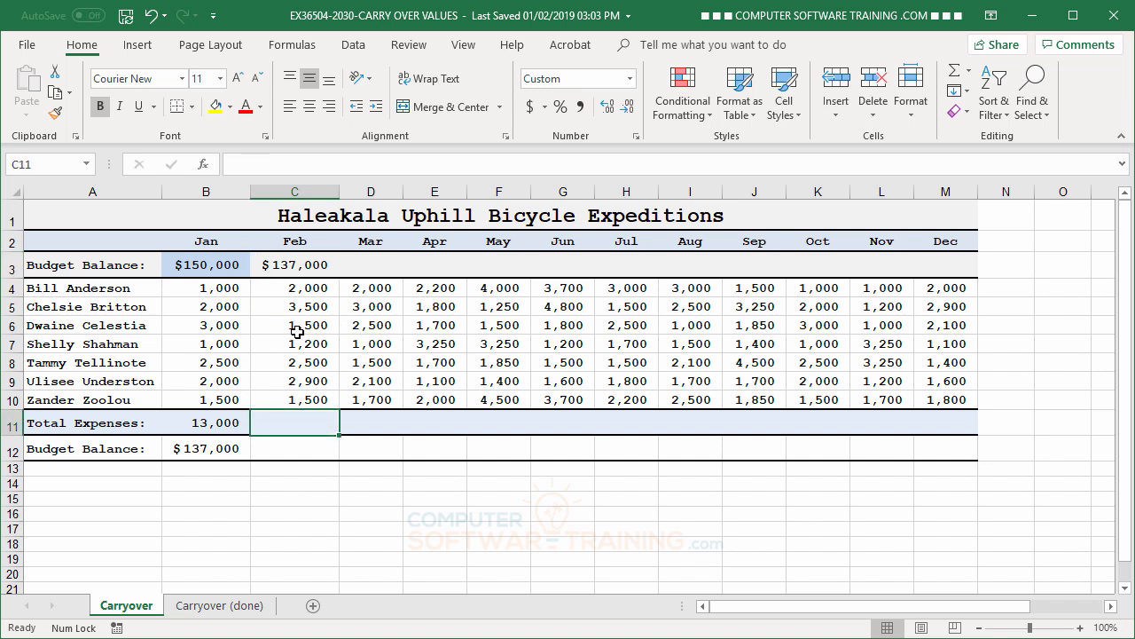
{"action": "left_click", "coordinate": [223, 422]}
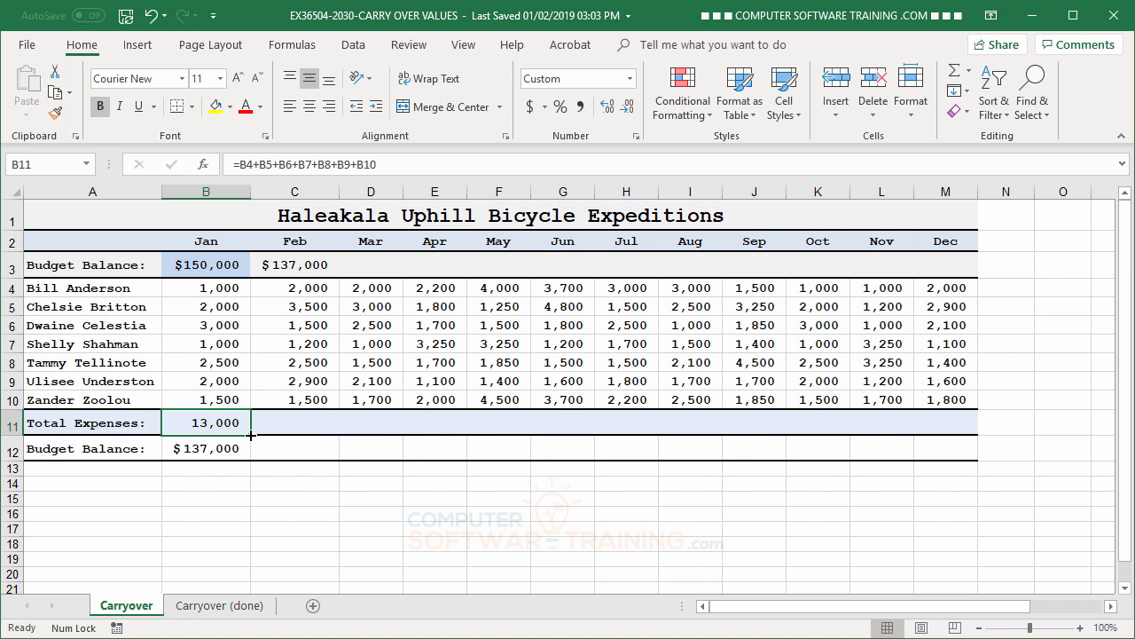
{"action": "left_click_drag", "start_coordinate": [251, 437], "coordinate": [965, 436]}
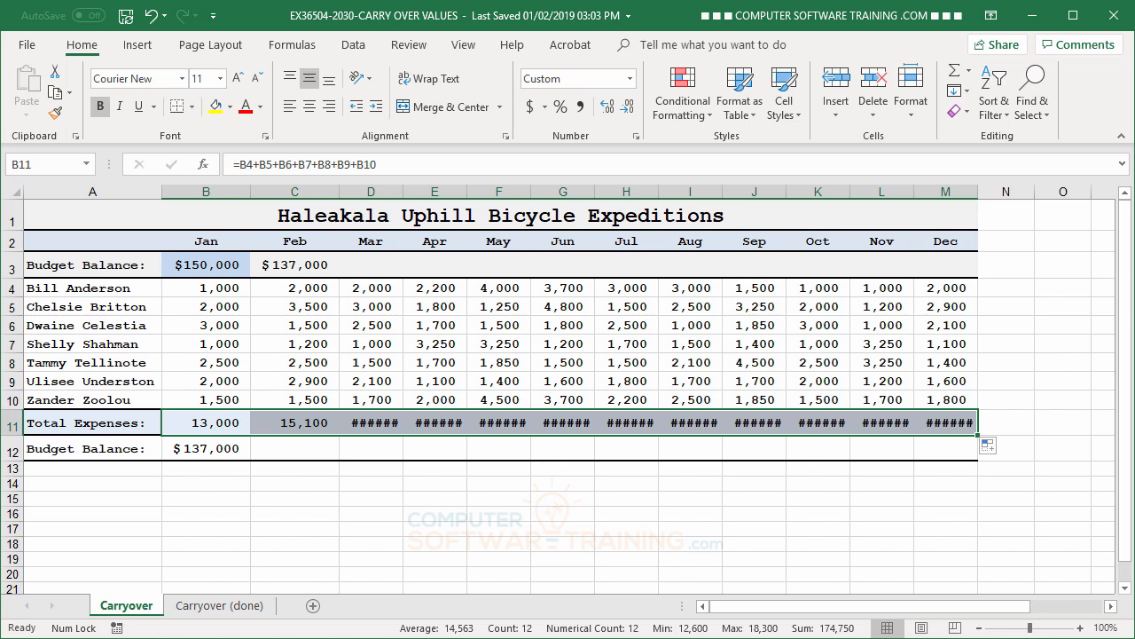
- Fill the closing balance formula from B12 across to M12 and the carryover formula from C3 across to M3
{"action": "left_click", "coordinate": [212, 451]}
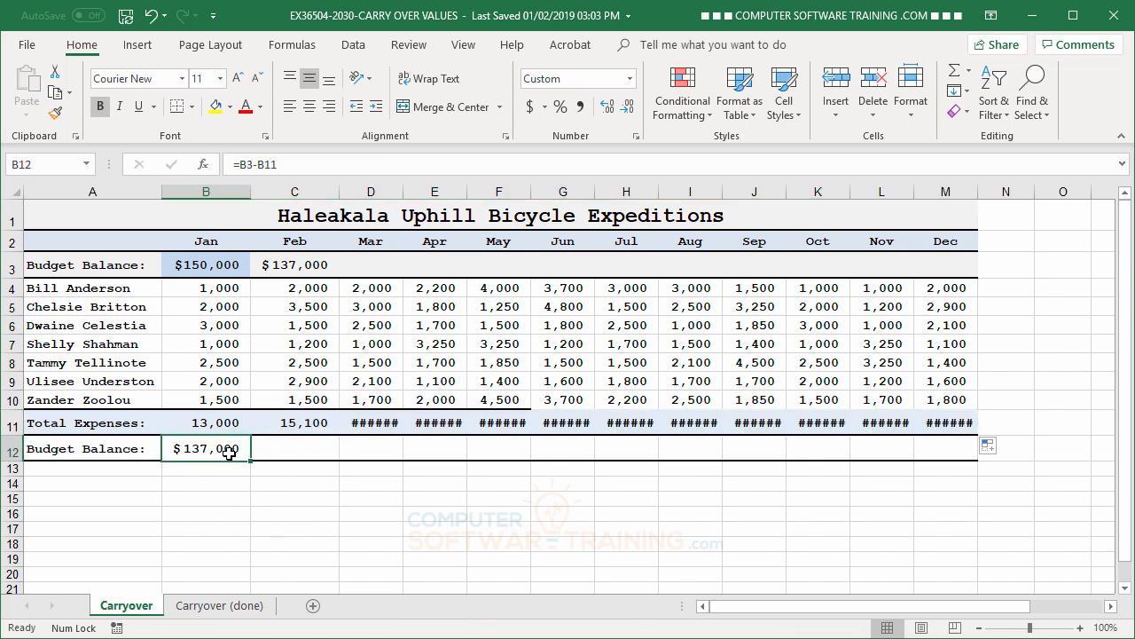
{"action": "left_click_drag", "start_coordinate": [250, 462], "coordinate": [971, 471]}
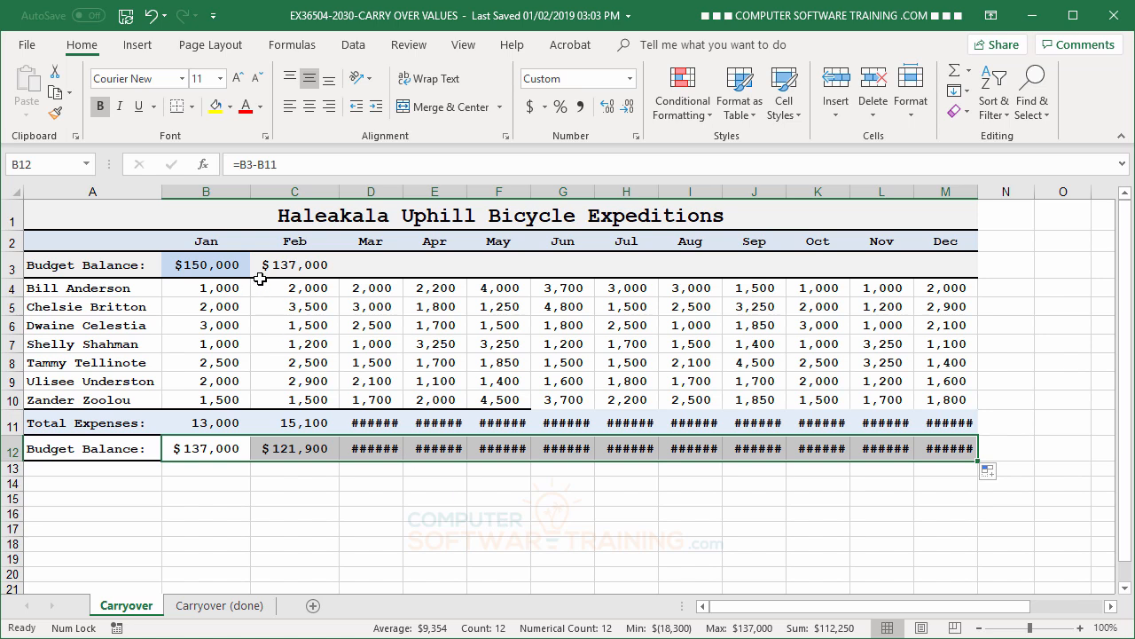
{"action": "left_click", "coordinate": [282, 264]}
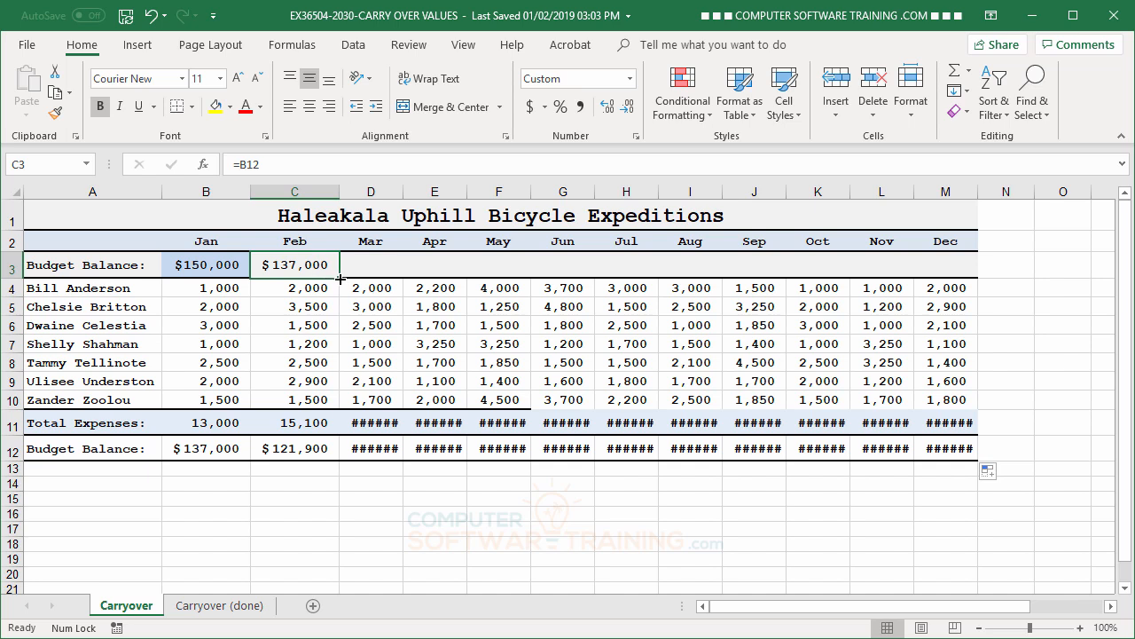
{"action": "left_click_drag", "start_coordinate": [340, 278], "coordinate": [996, 266]}
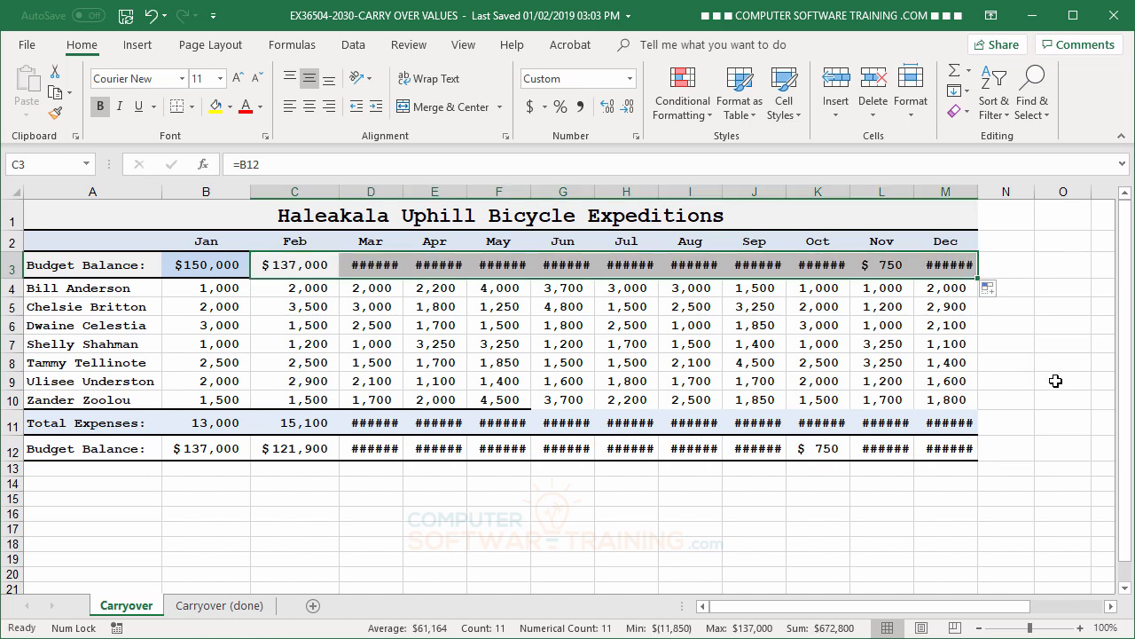
- AutoFit the width of column D and of all the sheet's columns so every amount displays in full
{"action": "left_click", "coordinate": [562, 499]}
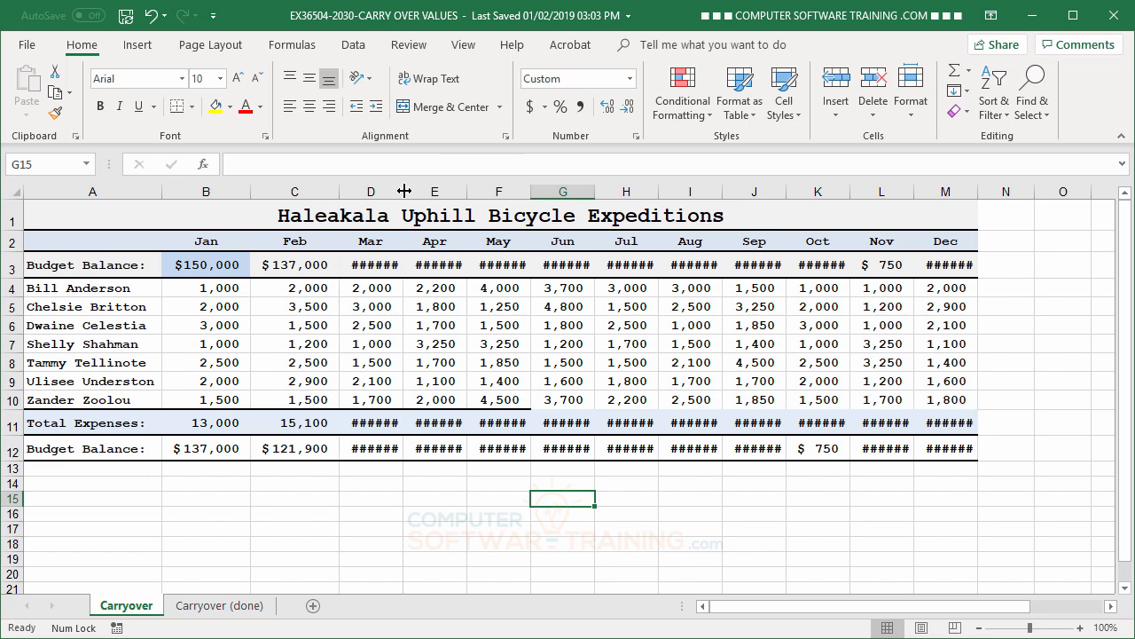
{"action": "double_click", "coordinate": [404, 191]}
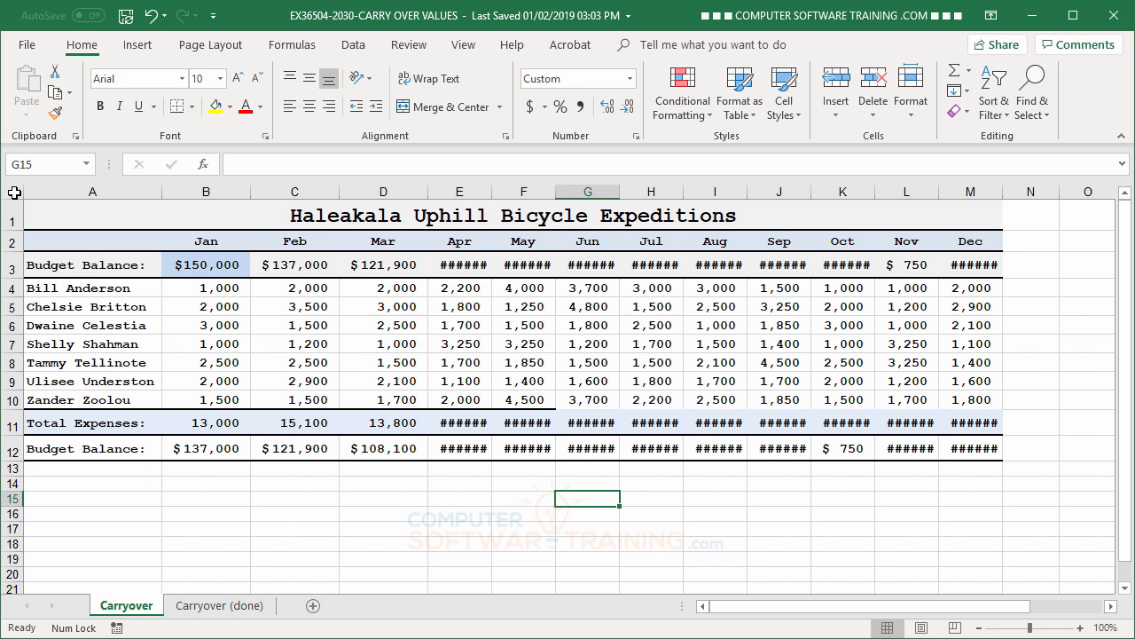
{"action": "left_click", "coordinate": [14, 192]}
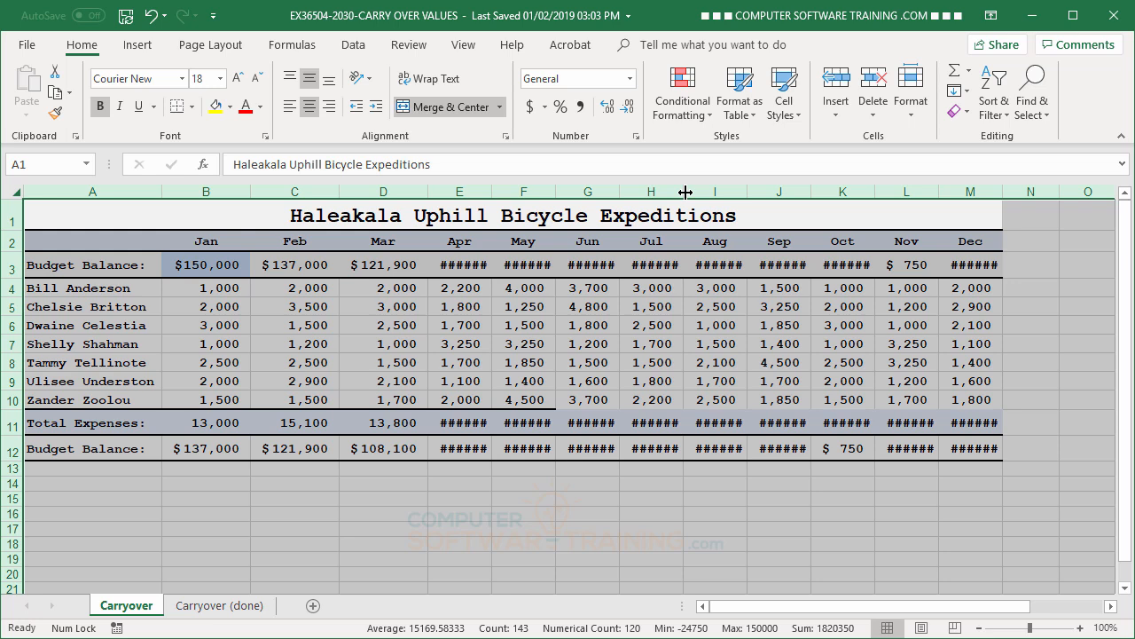
{"action": "double_click", "coordinate": [686, 191]}
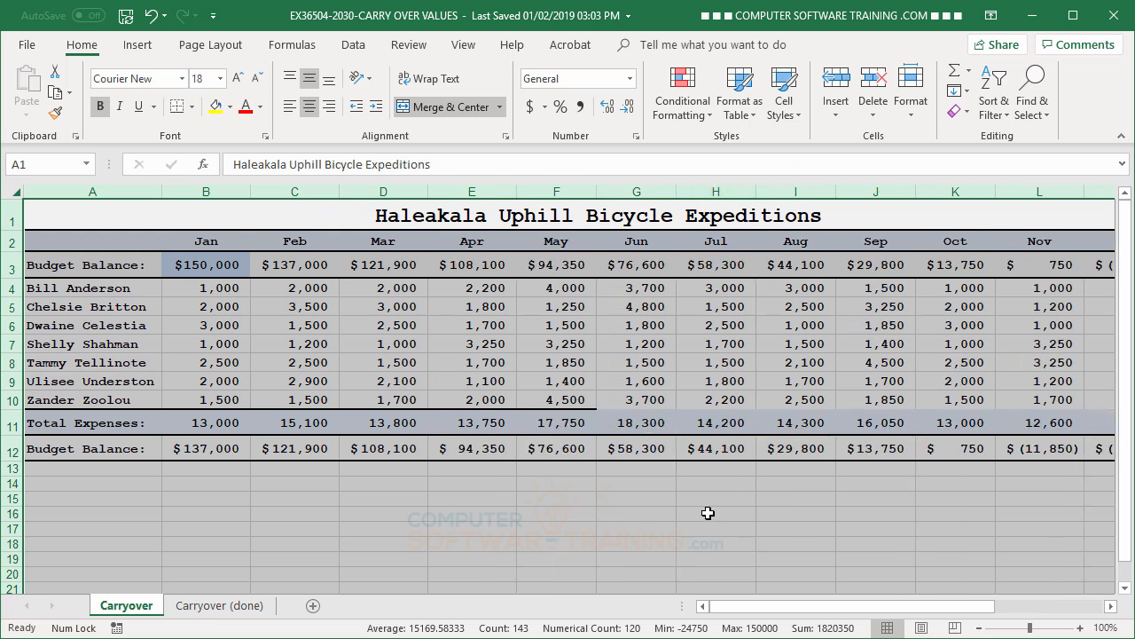
{"action": "left_click", "coordinate": [722, 490]}
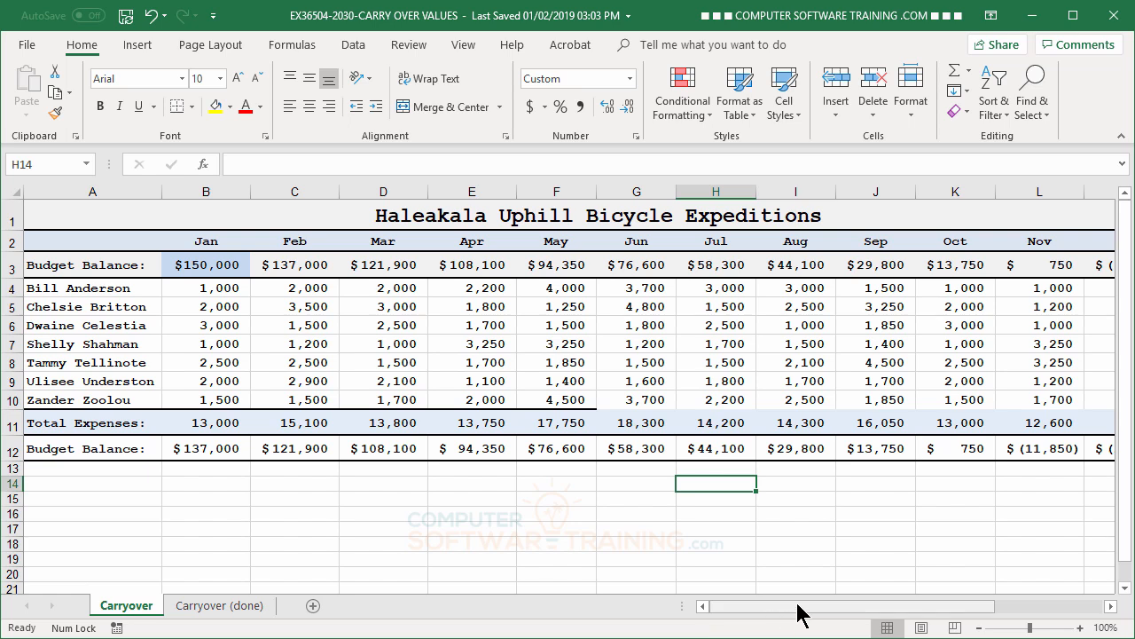
- Try to extend the line above Total Expenses by copying May's format from F11 to G11:M11 with Format Painter
{"action": "mouse_move", "coordinate": [801, 612]}
{"action": "left_mouse_down"}
{"action": "mouse_move", "coordinate": [864, 603]}
{"action": "mouse_move", "coordinate": [815, 610]}
{"action": "left_mouse_up"}
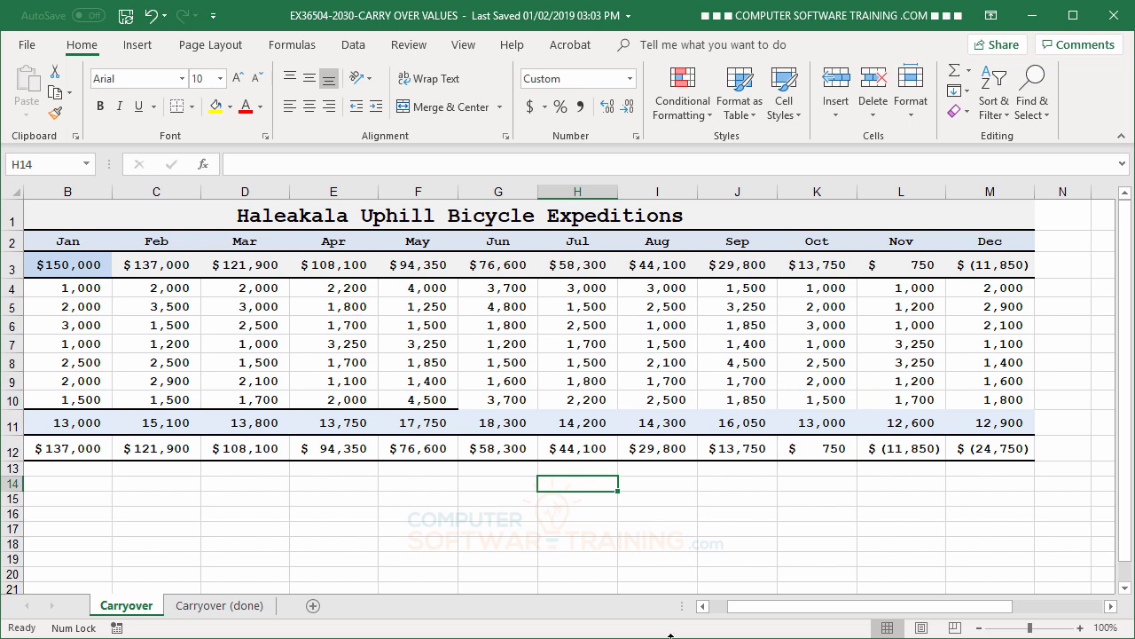
{"action": "left_click", "coordinate": [427, 423]}
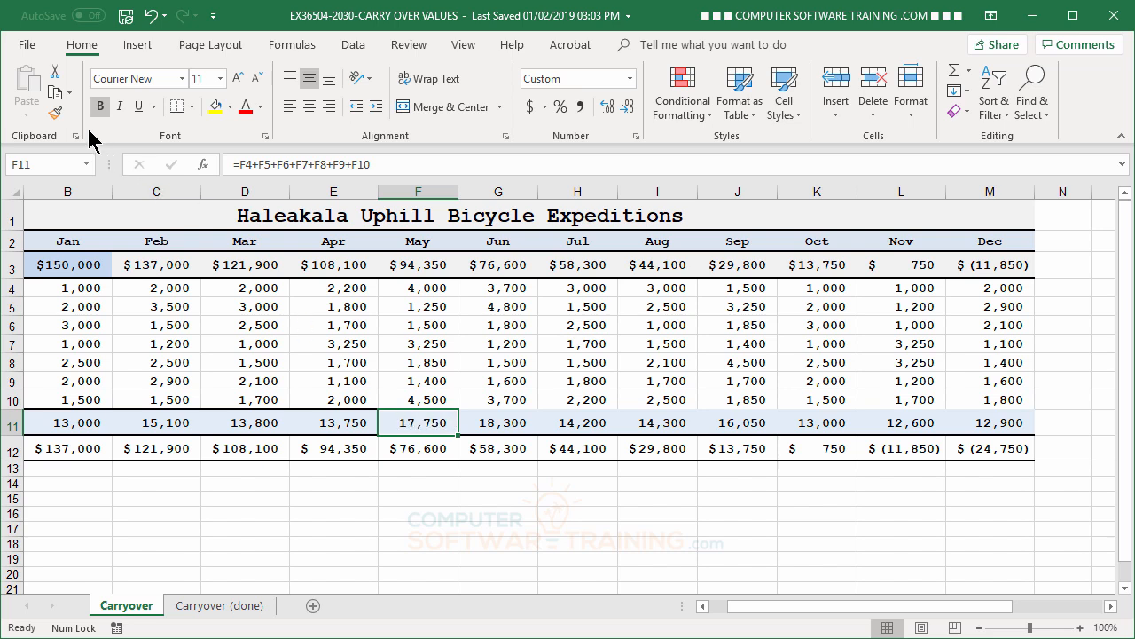
{"action": "left_click", "coordinate": [56, 115]}
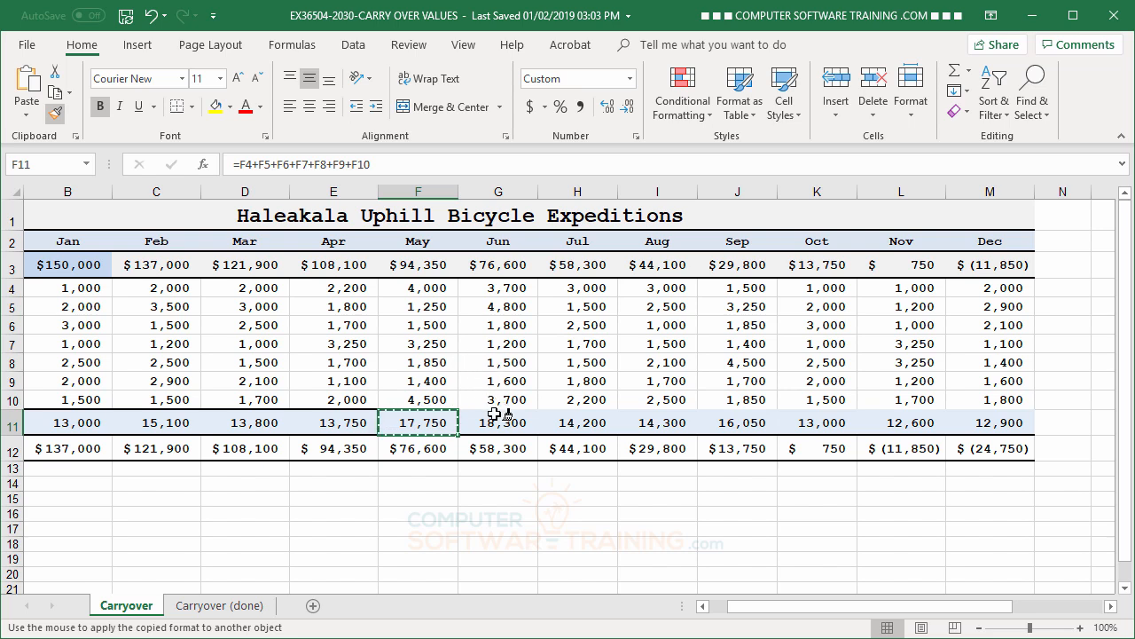
{"action": "left_click_drag", "start_coordinate": [490, 423], "coordinate": [1002, 421]}
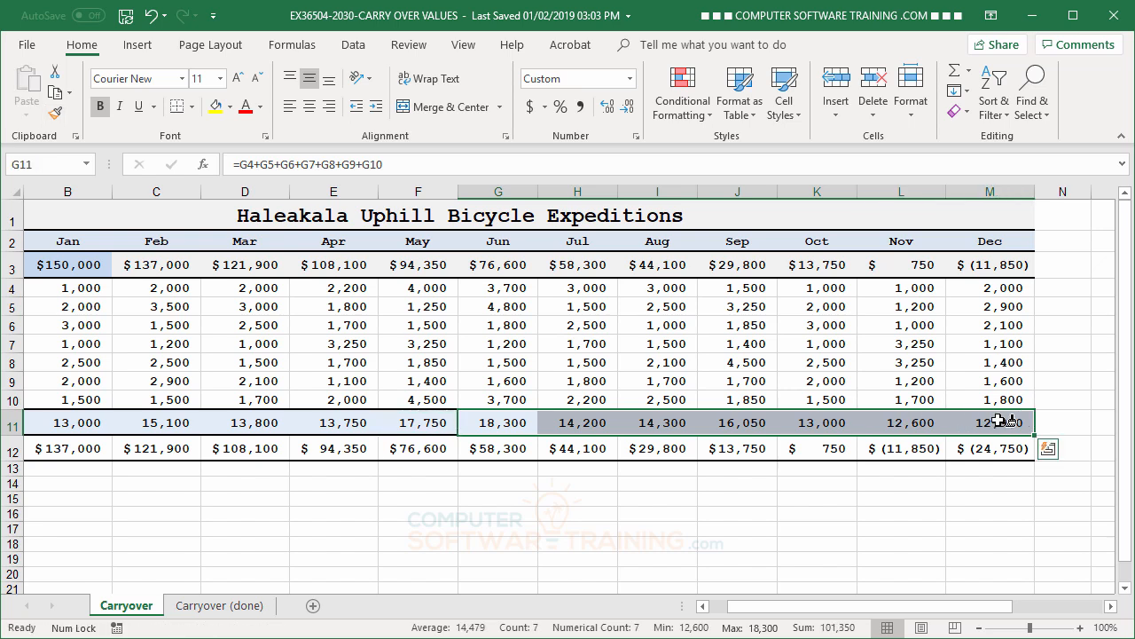
{"action": "left_click", "coordinate": [917, 362]}
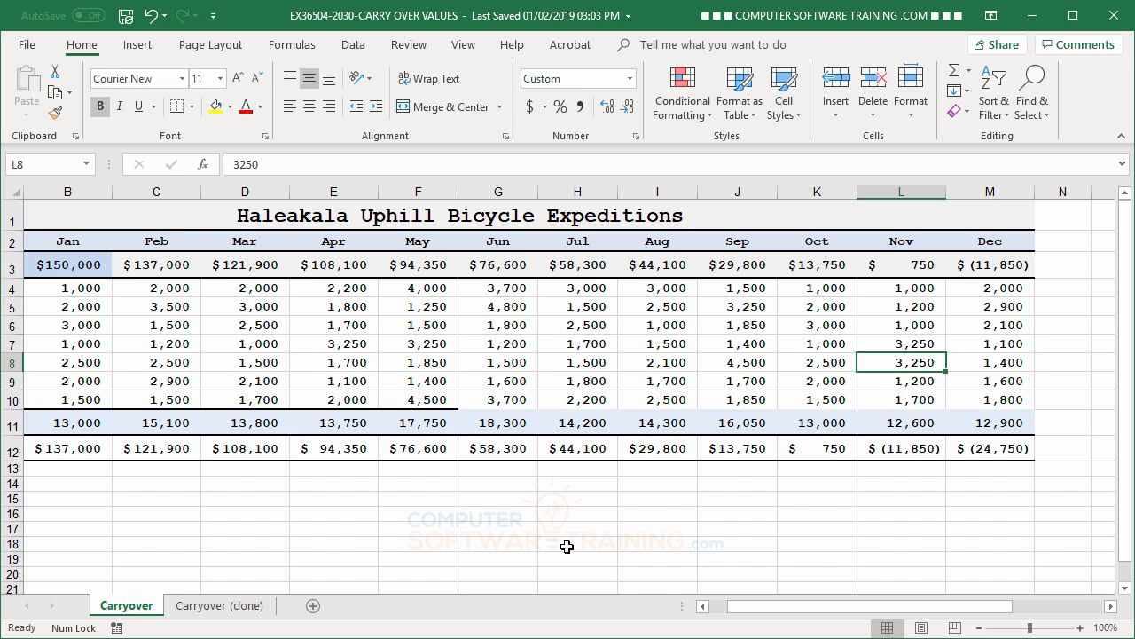
- Extend the line above Total Expenses through December by copying the format of F10 to G10:M10 with Format Painter
{"action": "left_click", "coordinate": [434, 422]}
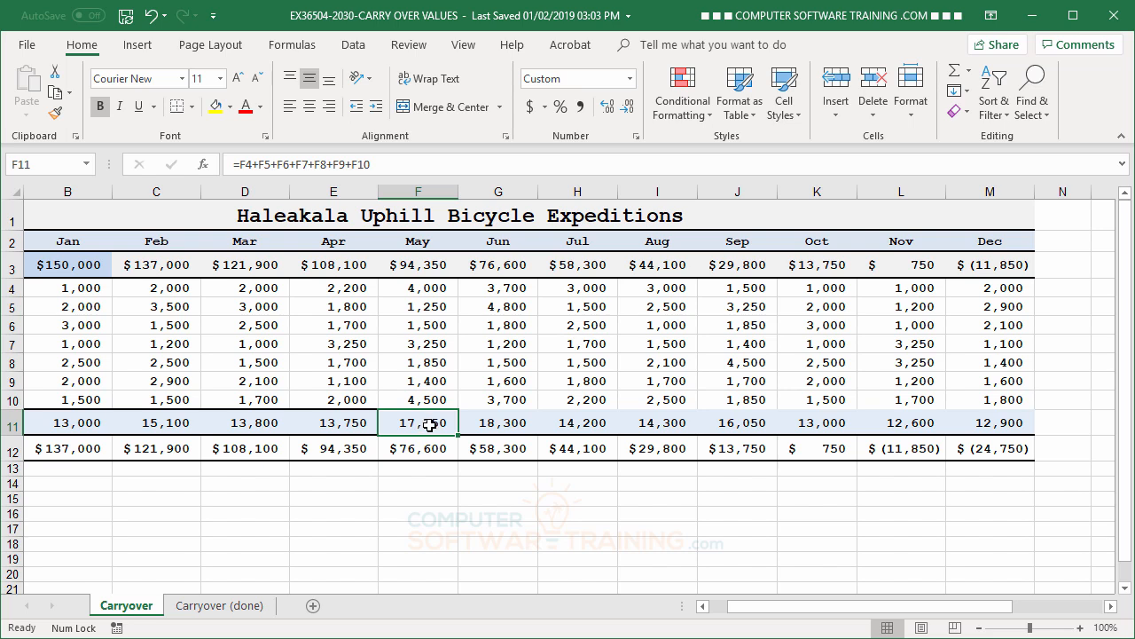
{"action": "left_click", "coordinate": [425, 397]}
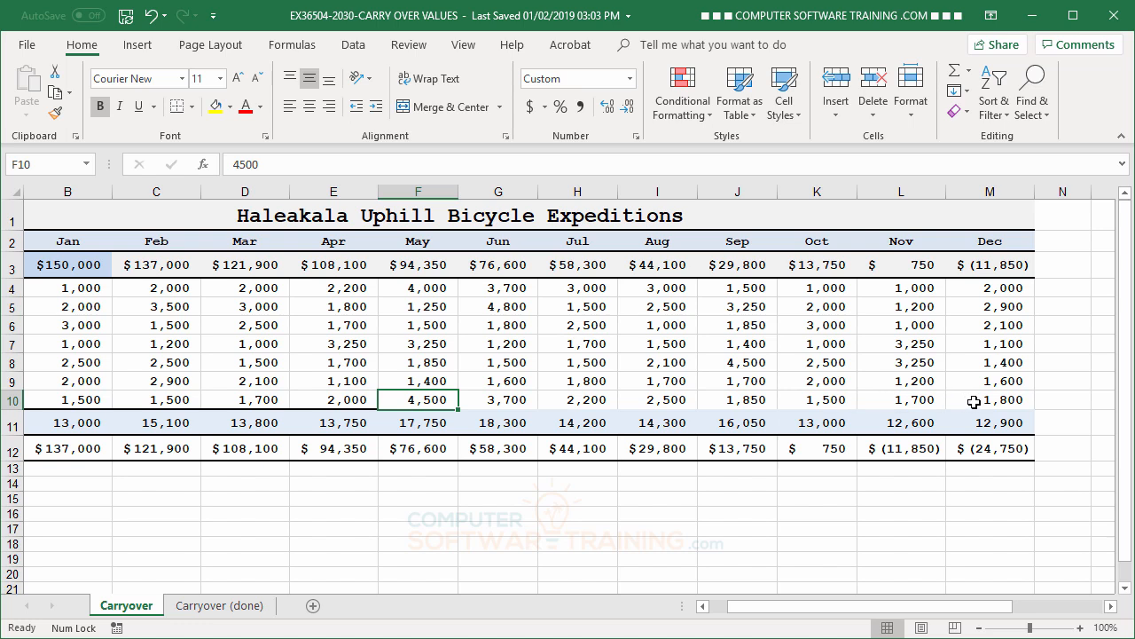
{"action": "left_click", "coordinate": [418, 379]}
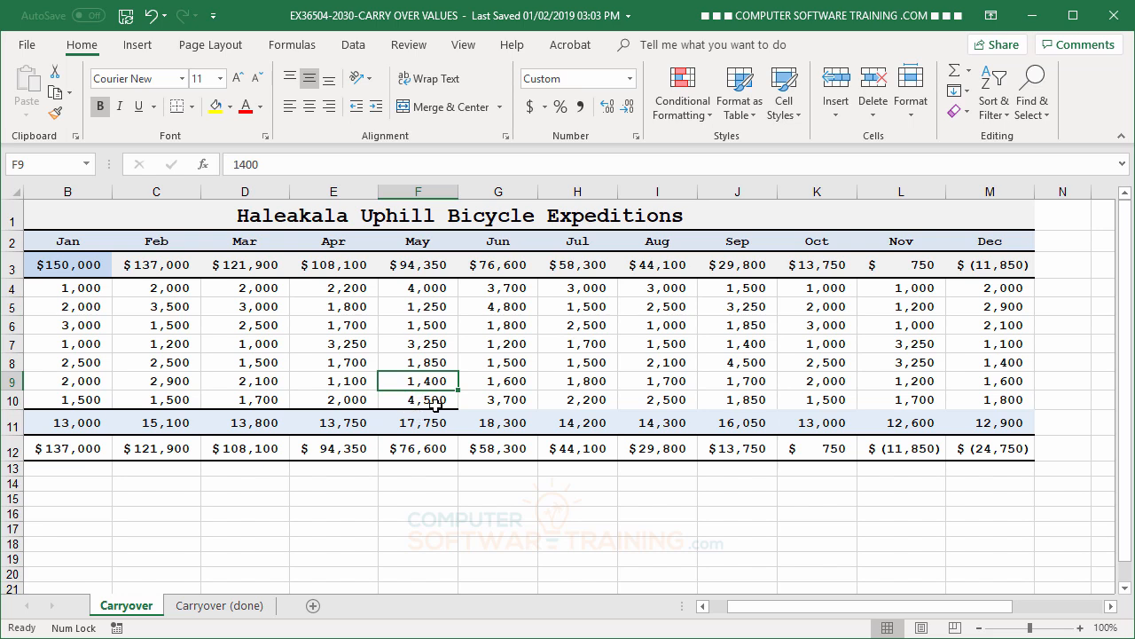
{"action": "left_click", "coordinate": [435, 405]}
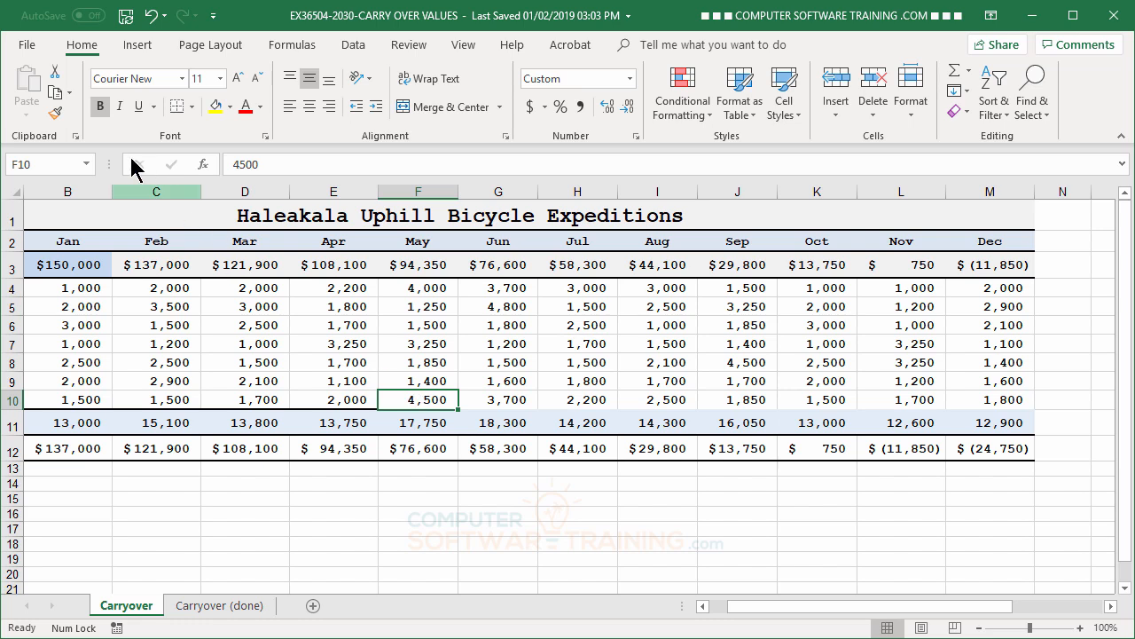
{"action": "left_click", "coordinate": [54, 114]}
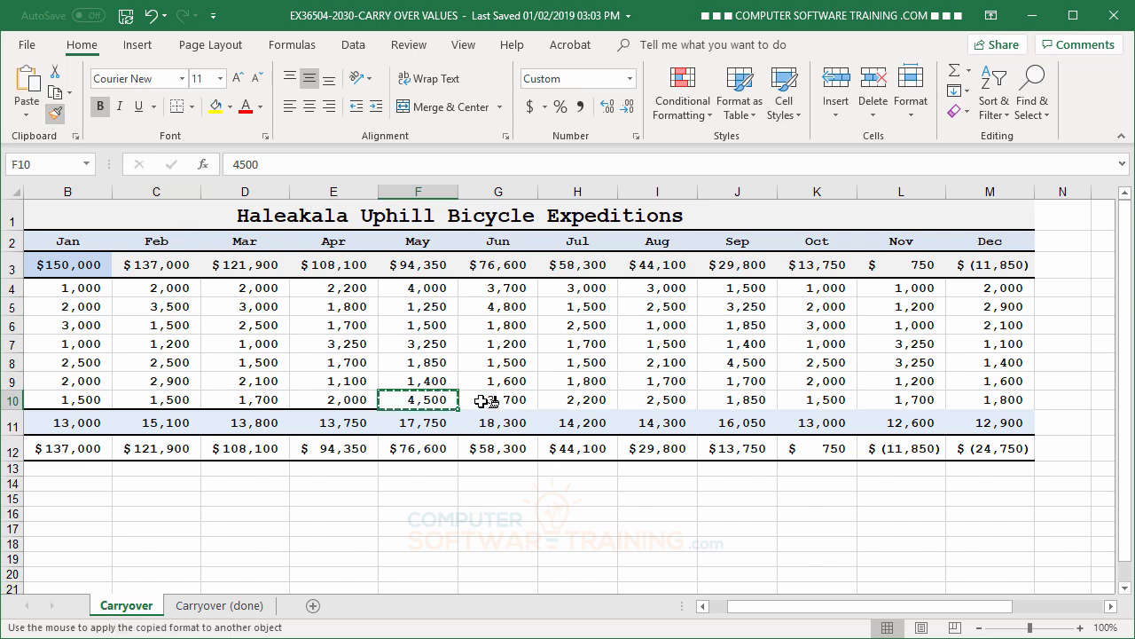
{"action": "left_click_drag", "start_coordinate": [492, 400], "coordinate": [976, 406]}
{"action": "left_click", "coordinate": [689, 347]}
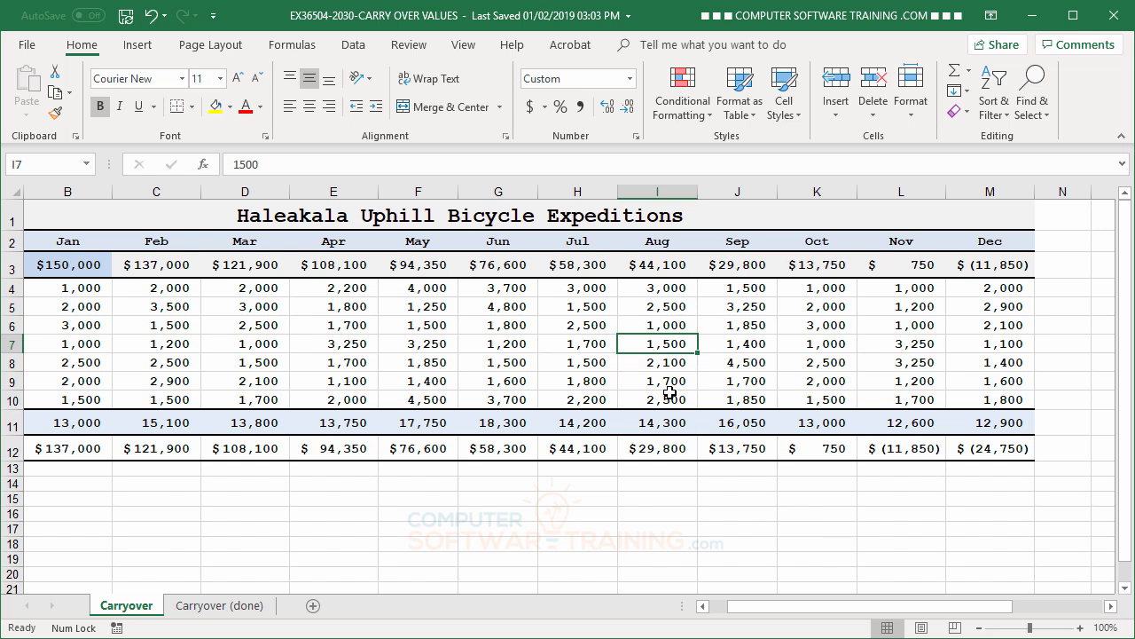
{"action": "scroll", "coordinate": [648, 380], "scroll_direction": "down", "scroll_amount": 3}
{"action": "scroll", "coordinate": [643, 380], "scroll_direction": "up", "scroll_amount": 3}
{"action": "left_click_drag", "start_coordinate": [810, 610], "coordinate": [745, 611]}
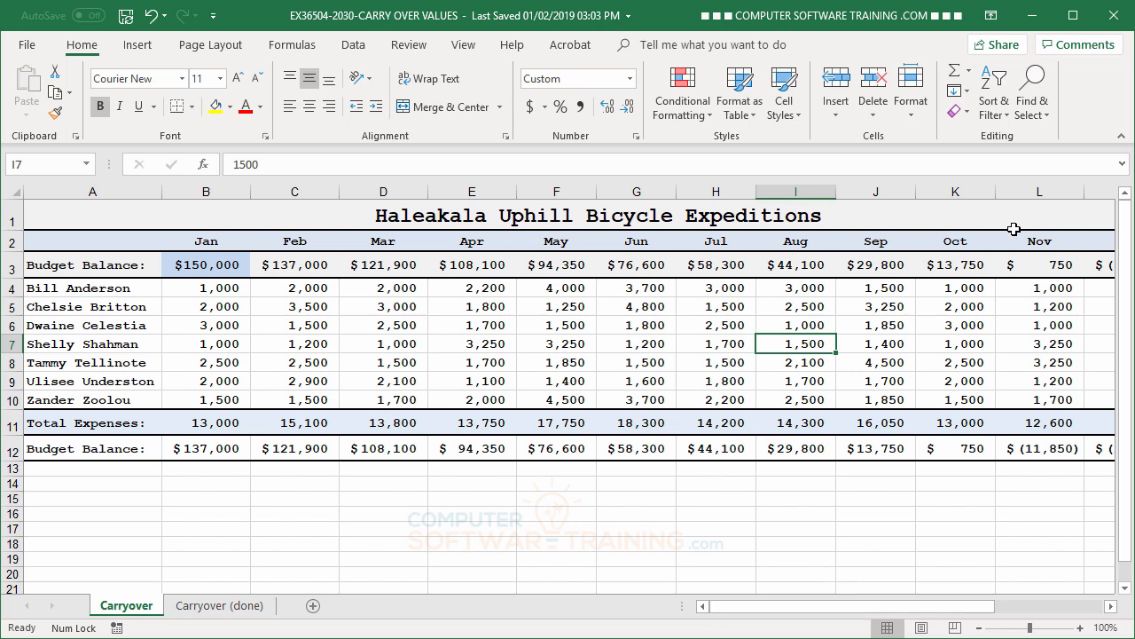
{"action": "left_click", "coordinate": [15, 193]}
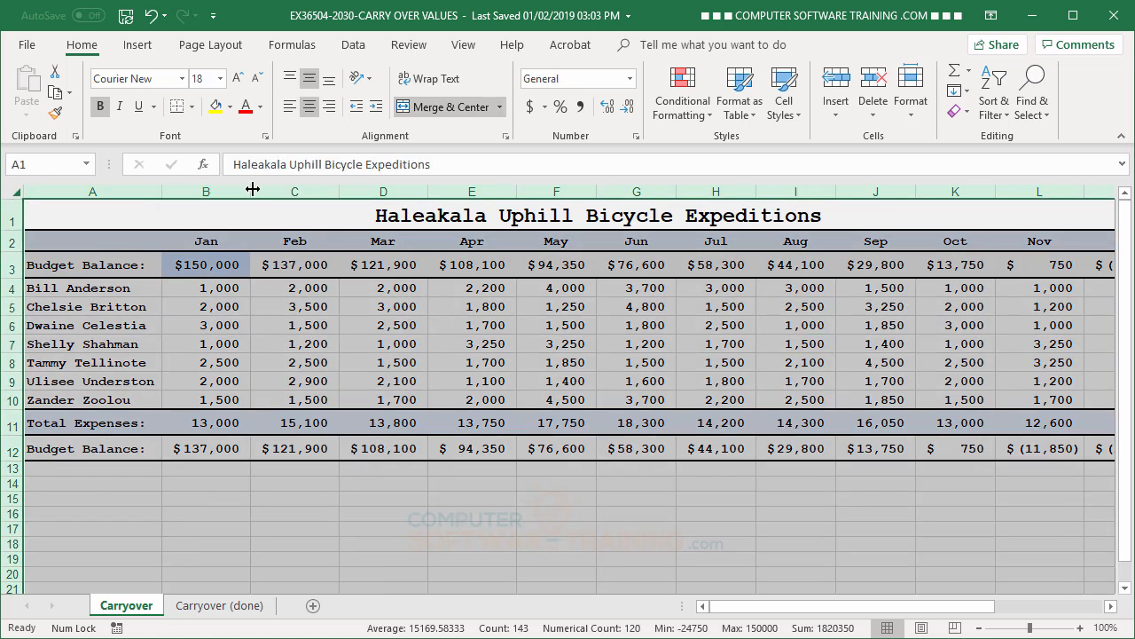
{"action": "left_click", "coordinate": [348, 346]}
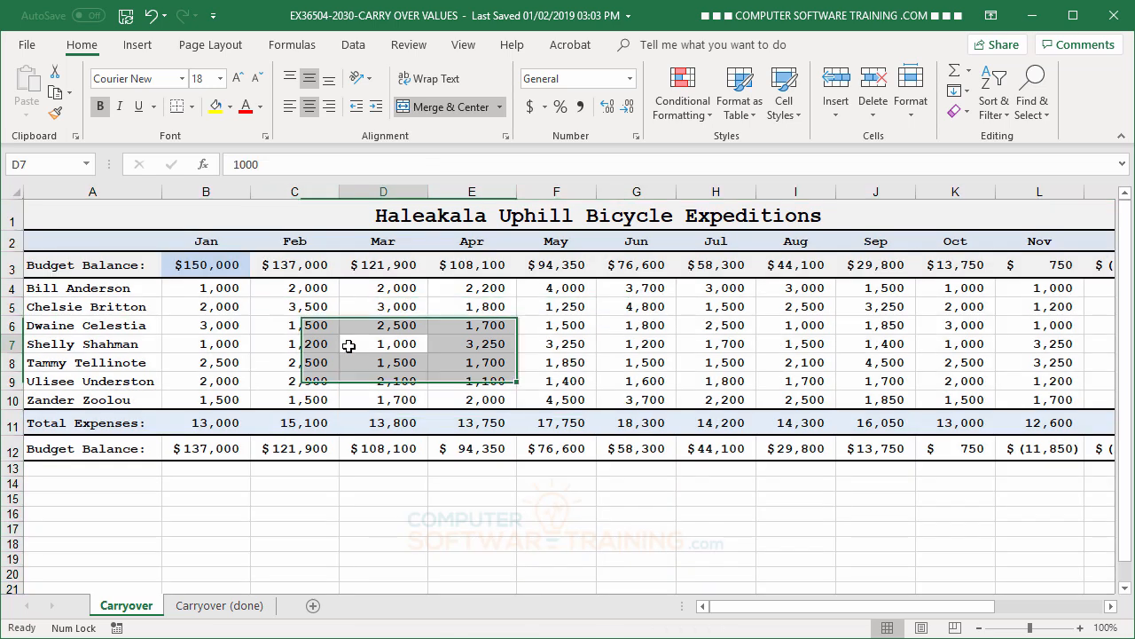
- Compare the number formatting and column widths of the Carryover sheet with those of the Carryover (done) sheet
{"action": "left_click", "coordinate": [236, 609]}
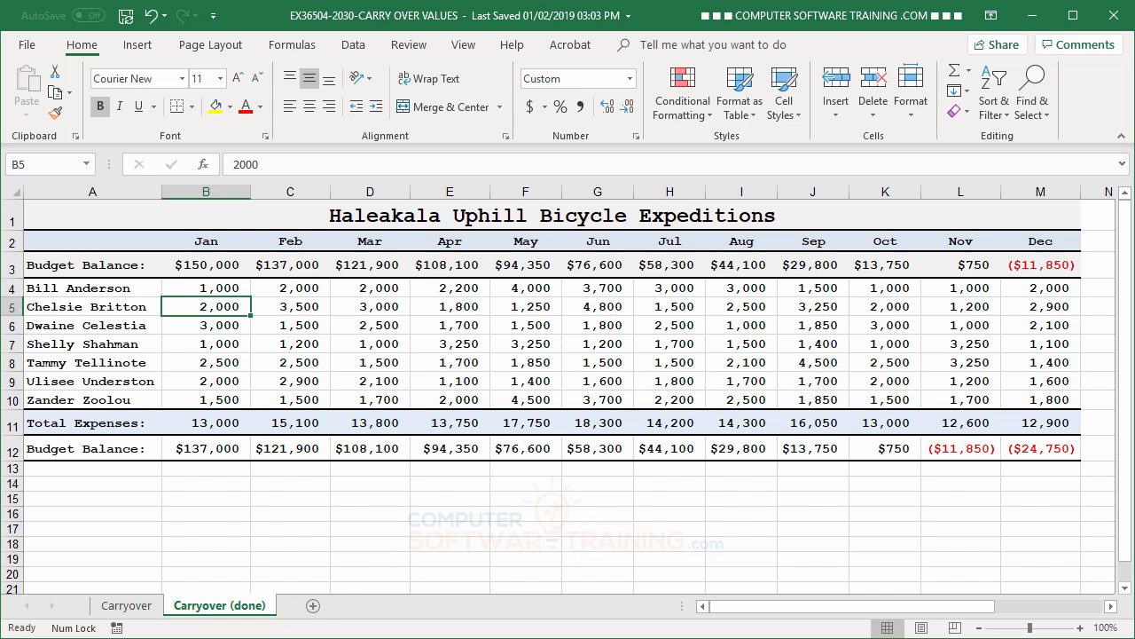
{"action": "left_click", "coordinate": [120, 606]}
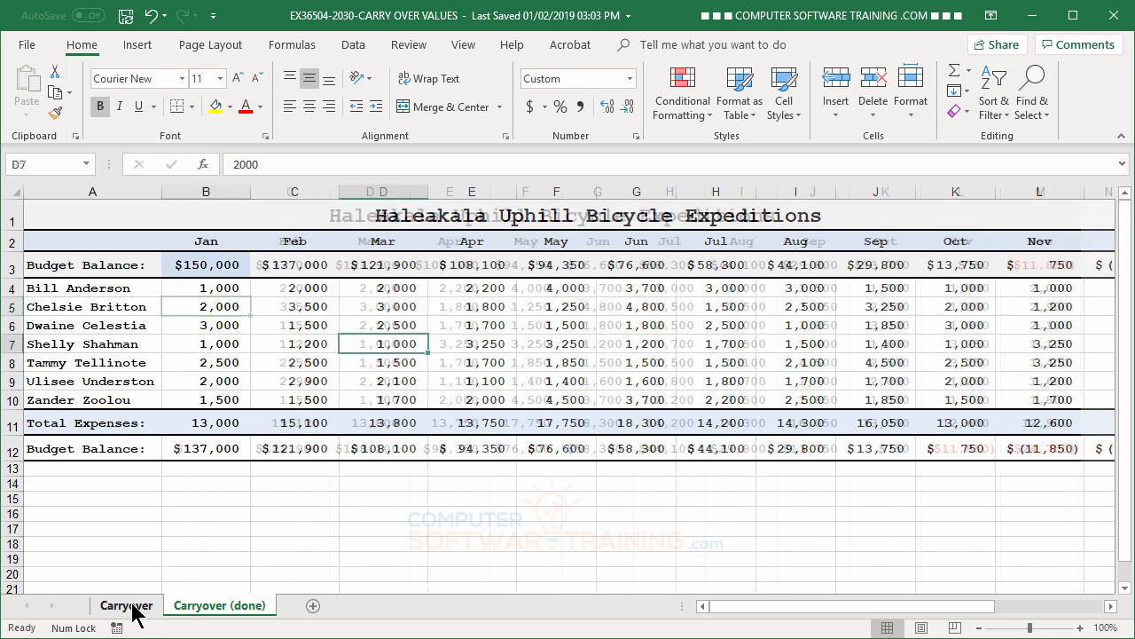
{"action": "left_click", "coordinate": [229, 607]}
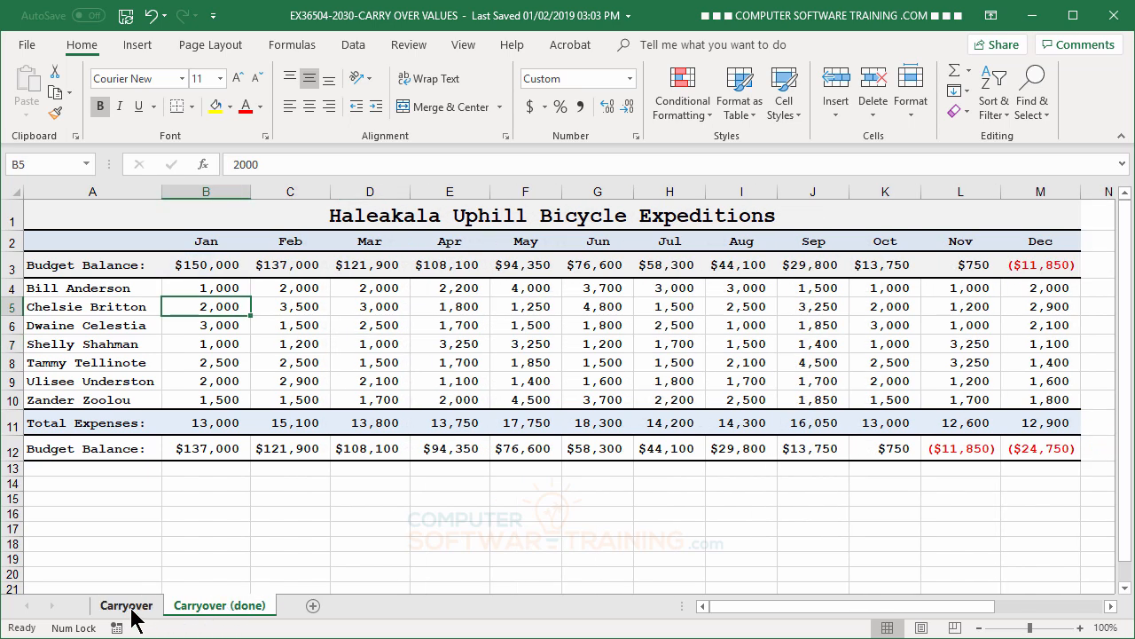
{"action": "left_click", "coordinate": [131, 609]}
{"action": "left_click", "coordinate": [213, 610]}
{"action": "left_click", "coordinate": [141, 612]}
{"action": "left_click", "coordinate": [219, 612]}
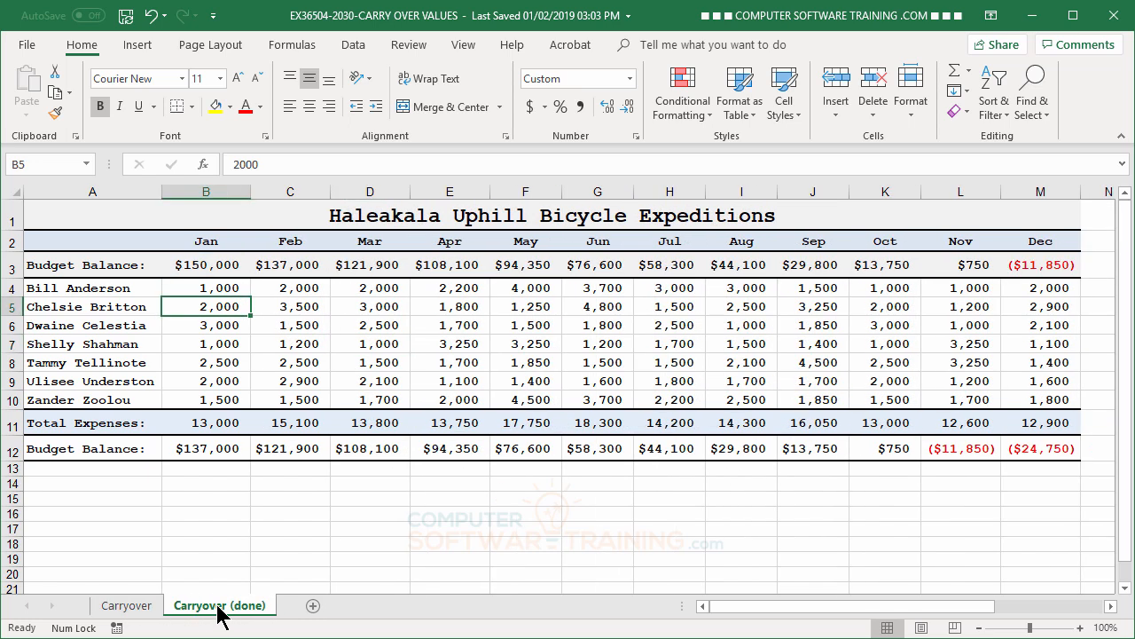
{"action": "left_click", "coordinate": [146, 609]}
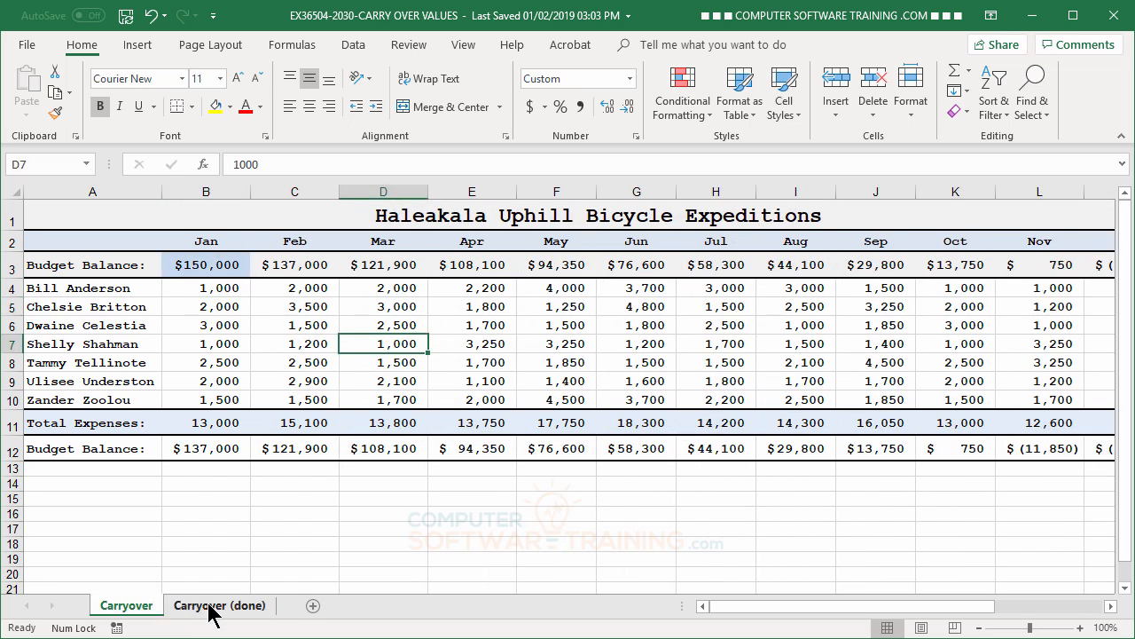
{"action": "left_click", "coordinate": [213, 611]}
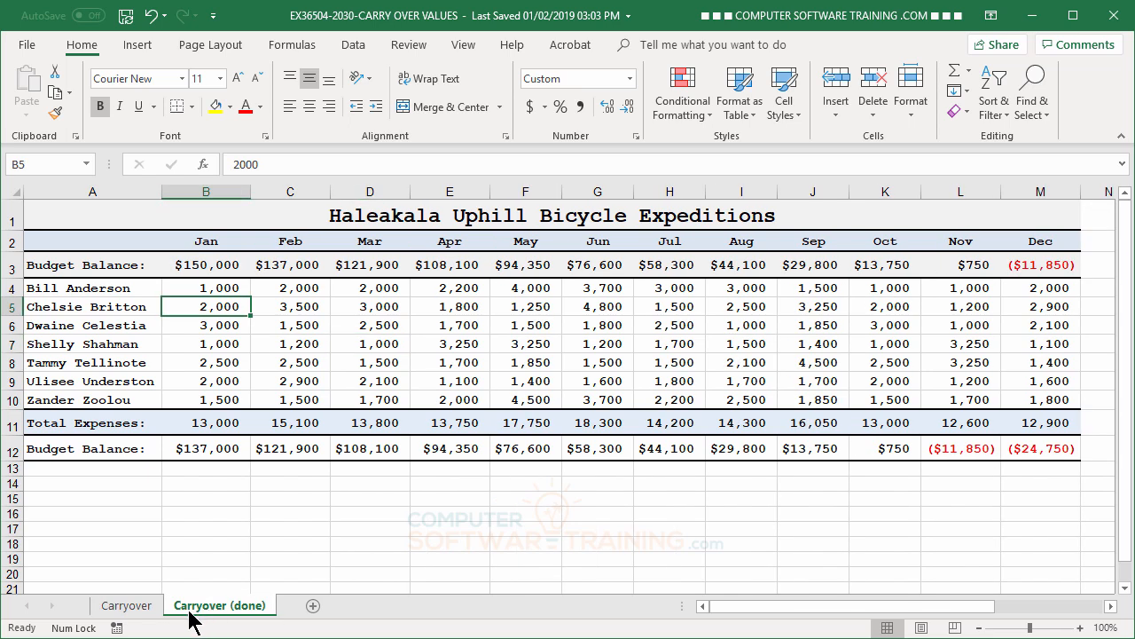
{"action": "left_click", "coordinate": [133, 610]}
{"action": "left_click", "coordinate": [199, 605]}
{"action": "left_click", "coordinate": [127, 612]}
{"action": "left_click", "coordinate": [175, 609]}
{"action": "left_click", "coordinate": [133, 612]}
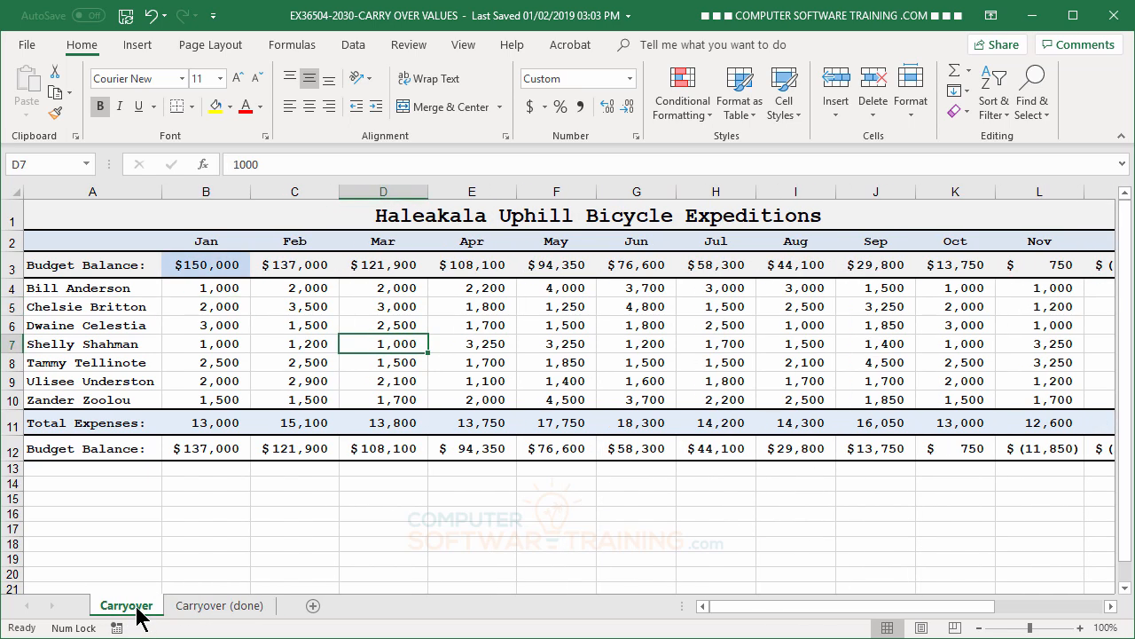
- Copy the closing balance formatting of B12:M12 from the Carryover (done) sheet to B12:M12 on Carryover with Format Painter
{"action": "left_click", "coordinate": [196, 605]}
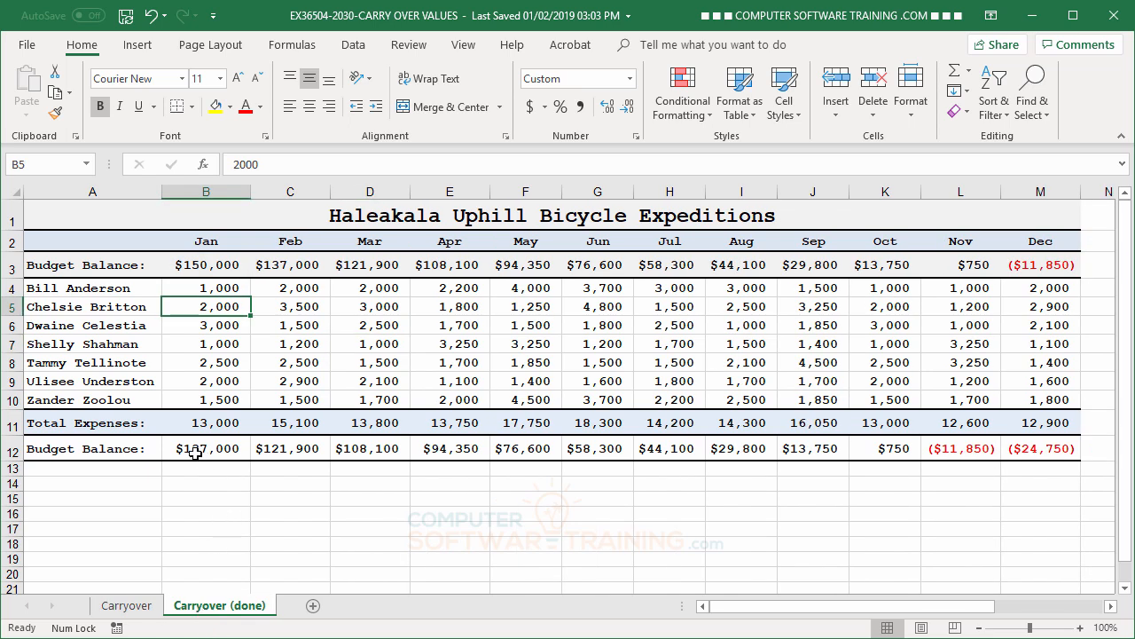
{"action": "left_click_drag", "start_coordinate": [196, 452], "coordinate": [1048, 449]}
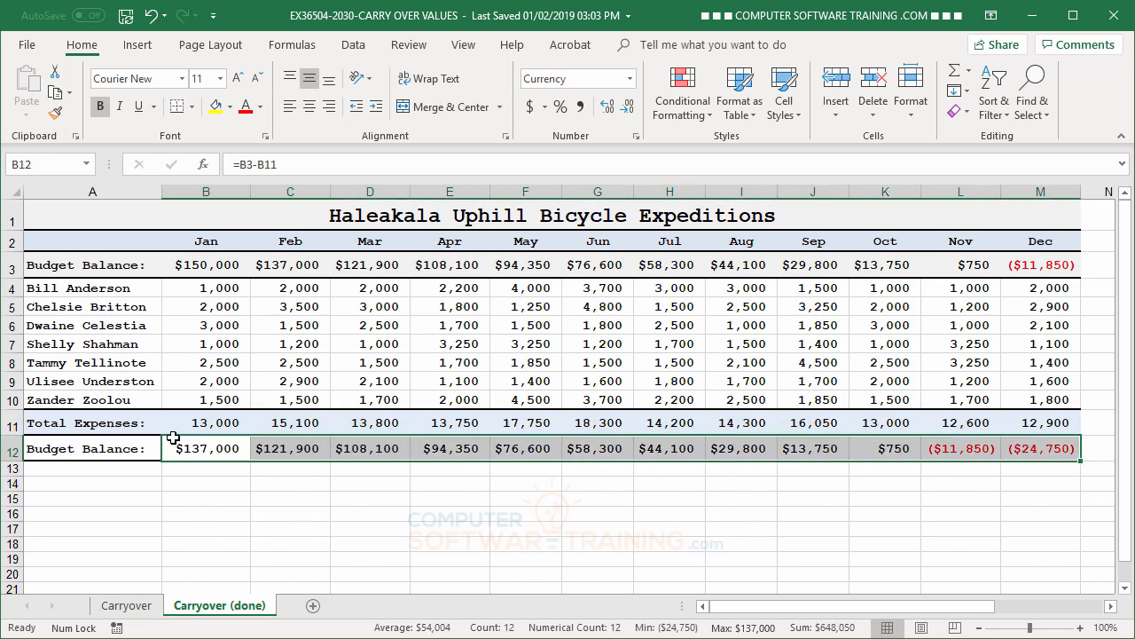
{"action": "left_click", "coordinate": [56, 115]}
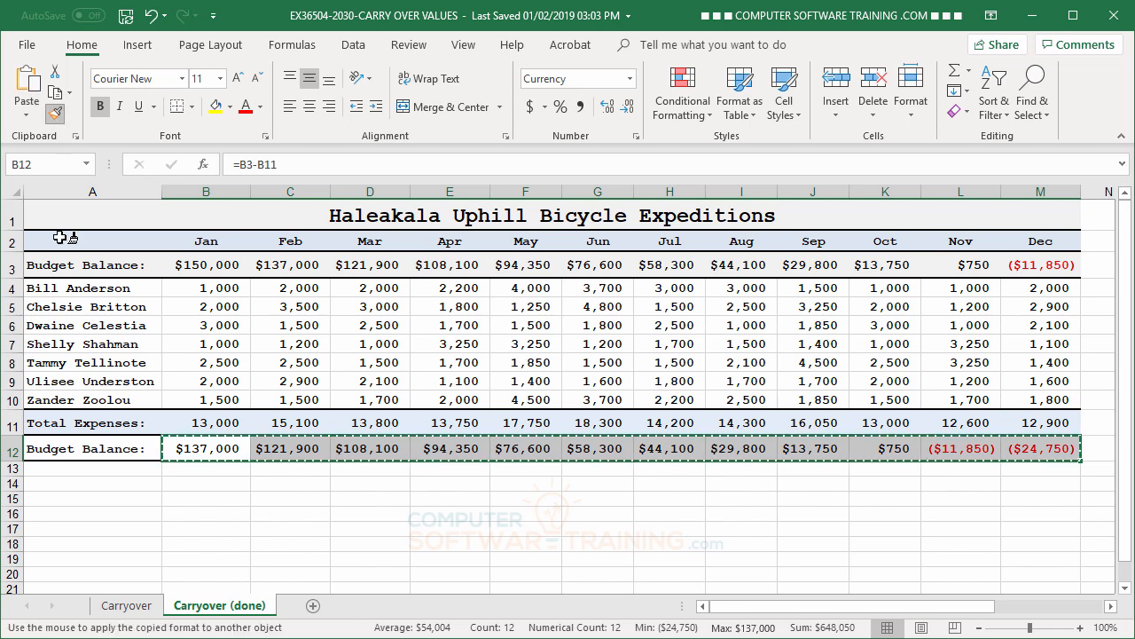
{"action": "left_click", "coordinate": [115, 610]}
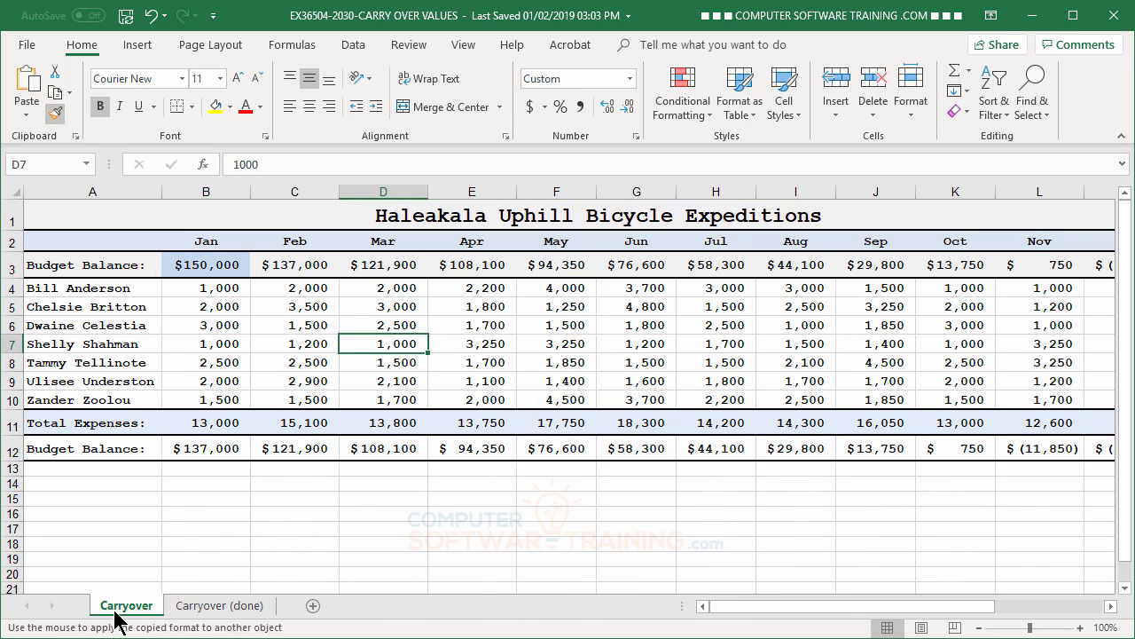
{"action": "left_click", "coordinate": [191, 449]}
{"action": "mouse_move", "coordinate": [192, 449]}
{"action": "left_mouse_down"}
{"action": "mouse_move", "coordinate": [1123, 449]}
{"action": "mouse_move", "coordinate": [991, 453]}
{"action": "left_mouse_up"}
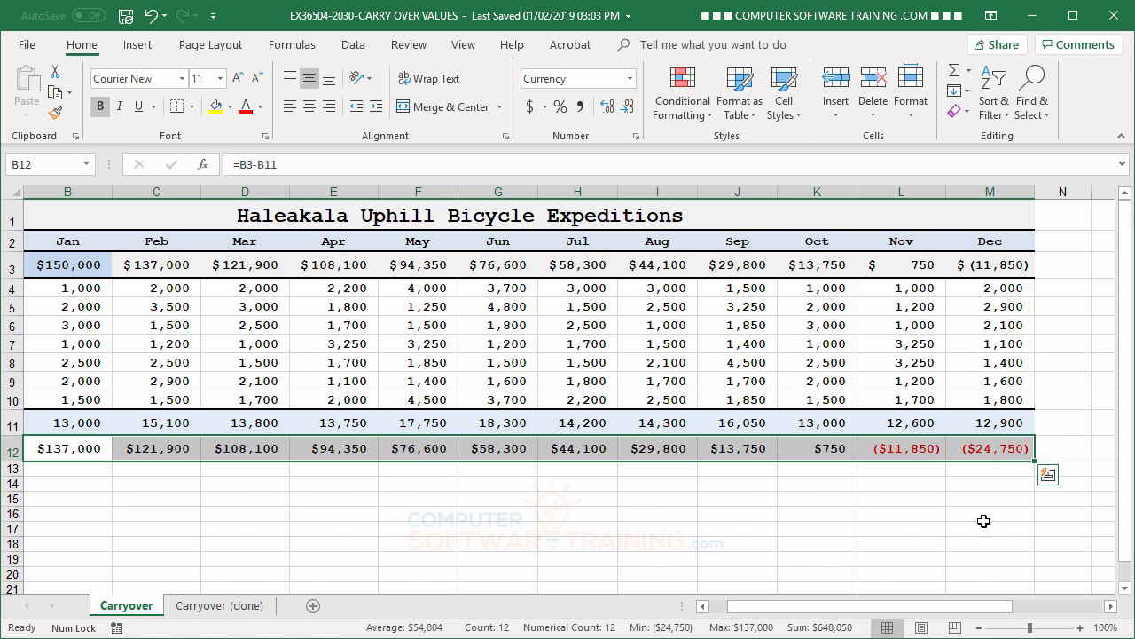
{"action": "left_click_drag", "start_coordinate": [816, 614], "coordinate": [799, 615]}
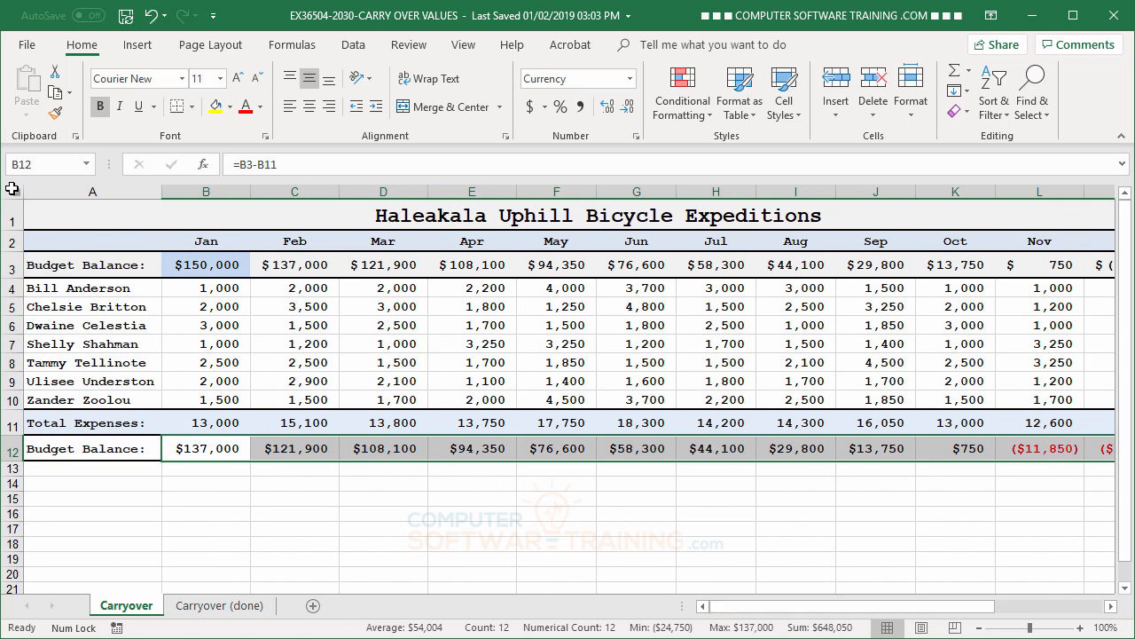
- Copy the opening balance formatting of B3:M3 from the Carryover (done) sheet to the same row on Carryover with Format Painter
{"action": "left_click", "coordinate": [222, 605]}
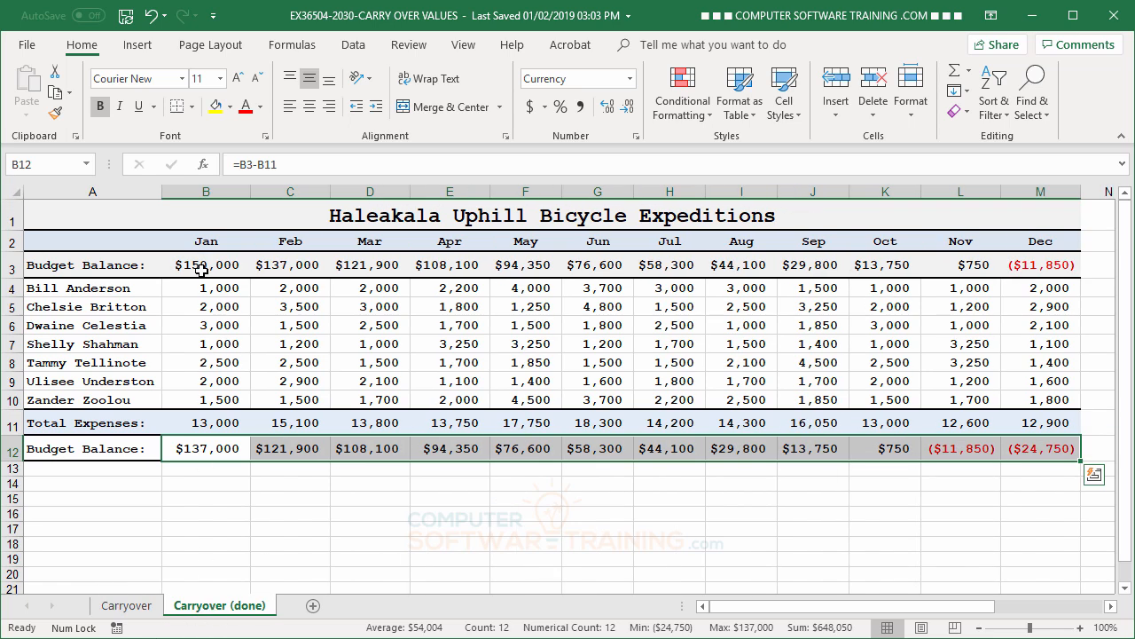
{"action": "left_click_drag", "start_coordinate": [185, 266], "coordinate": [1042, 270]}
{"action": "left_click", "coordinate": [55, 113]}
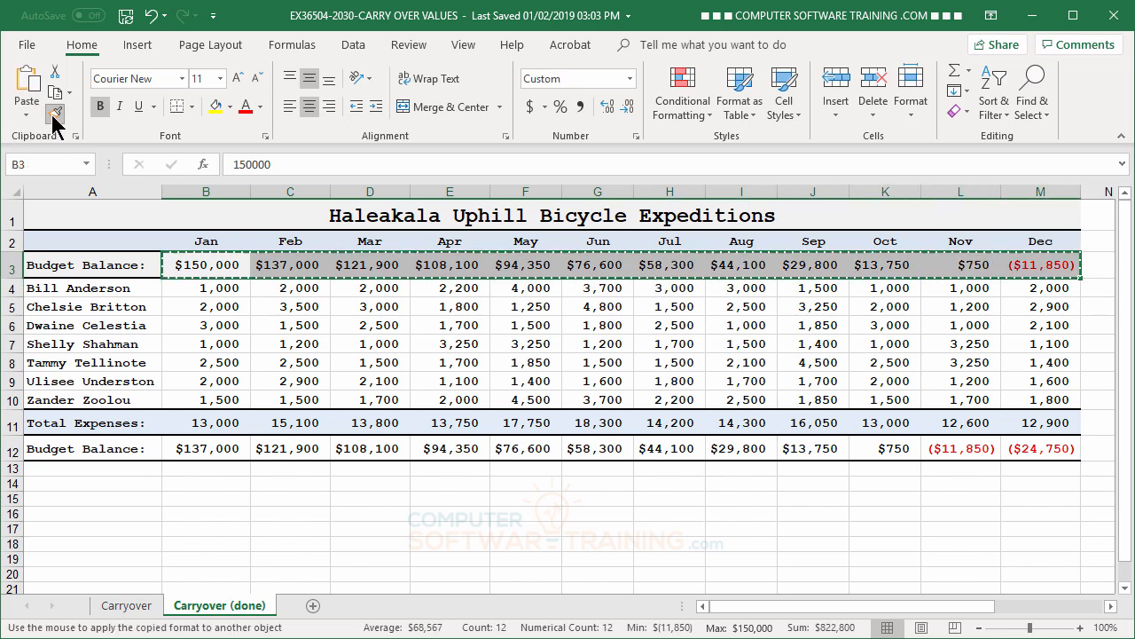
{"action": "left_click", "coordinate": [125, 608]}
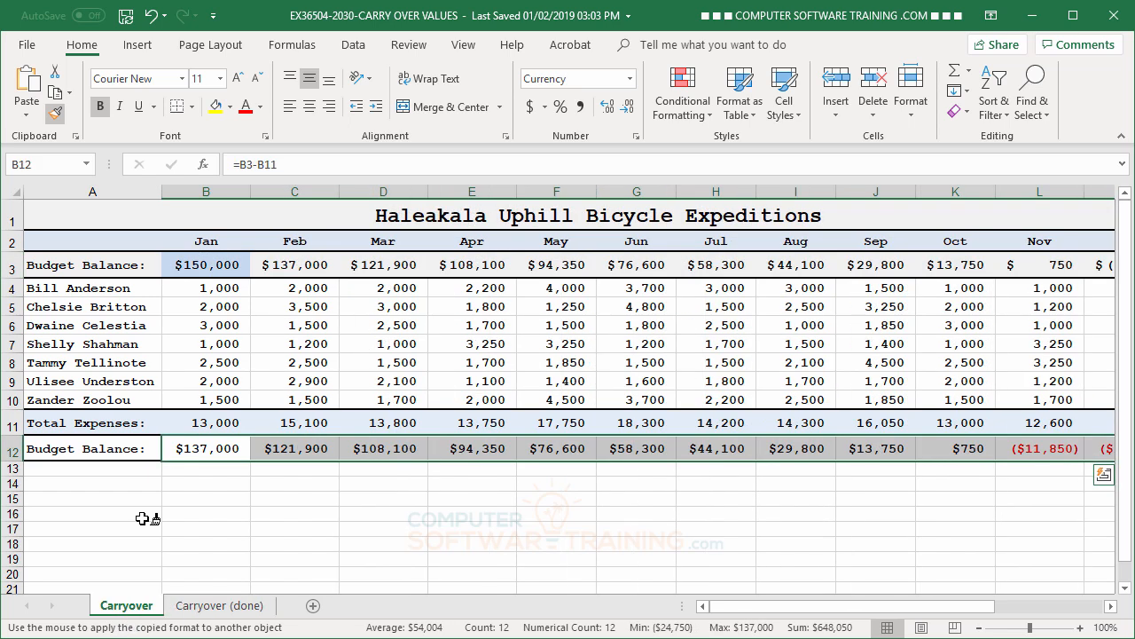
{"action": "left_click", "coordinate": [199, 269]}
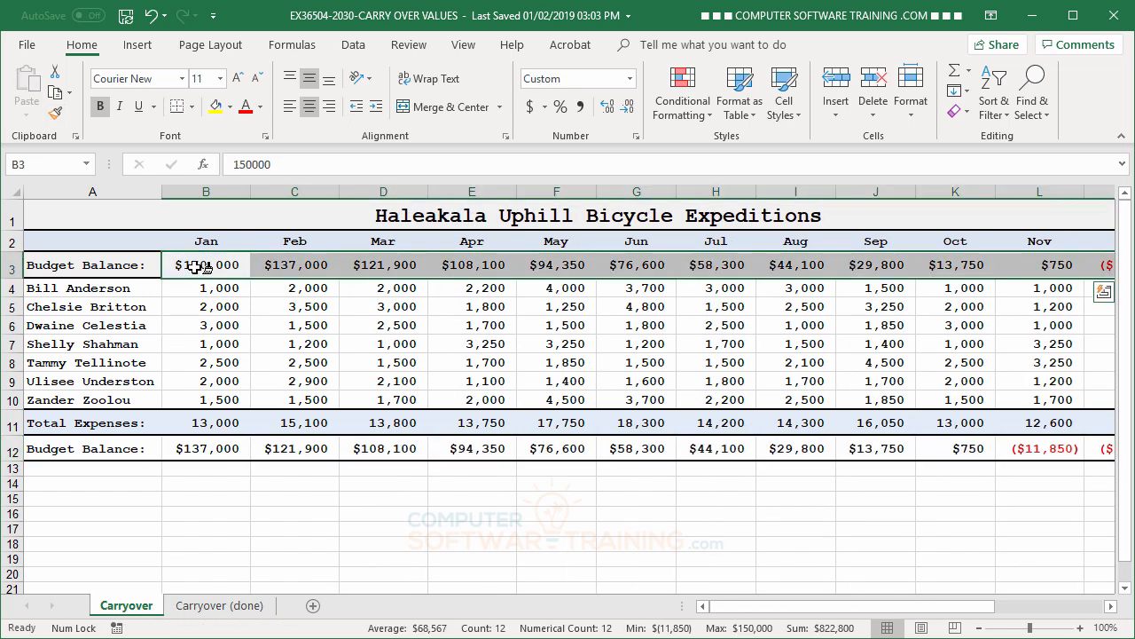
{"action": "left_click", "coordinate": [299, 364]}
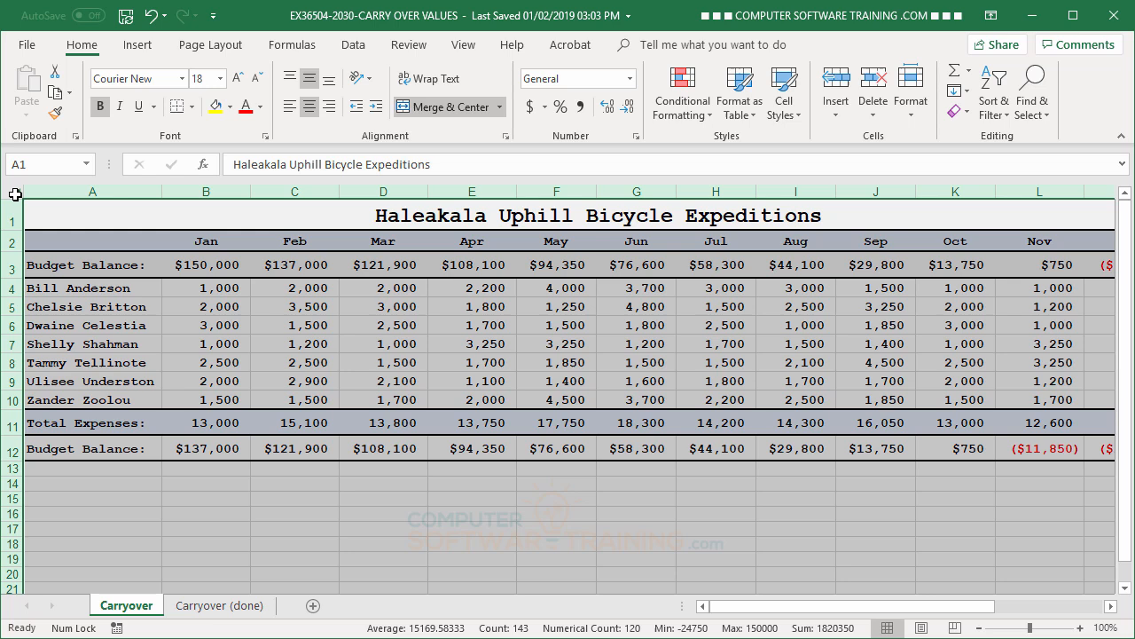
- AutoFit all column widths on the Carryover sheet to the reformatted amounts and clear the selection
{"action": "left_click", "coordinate": [11, 190]}
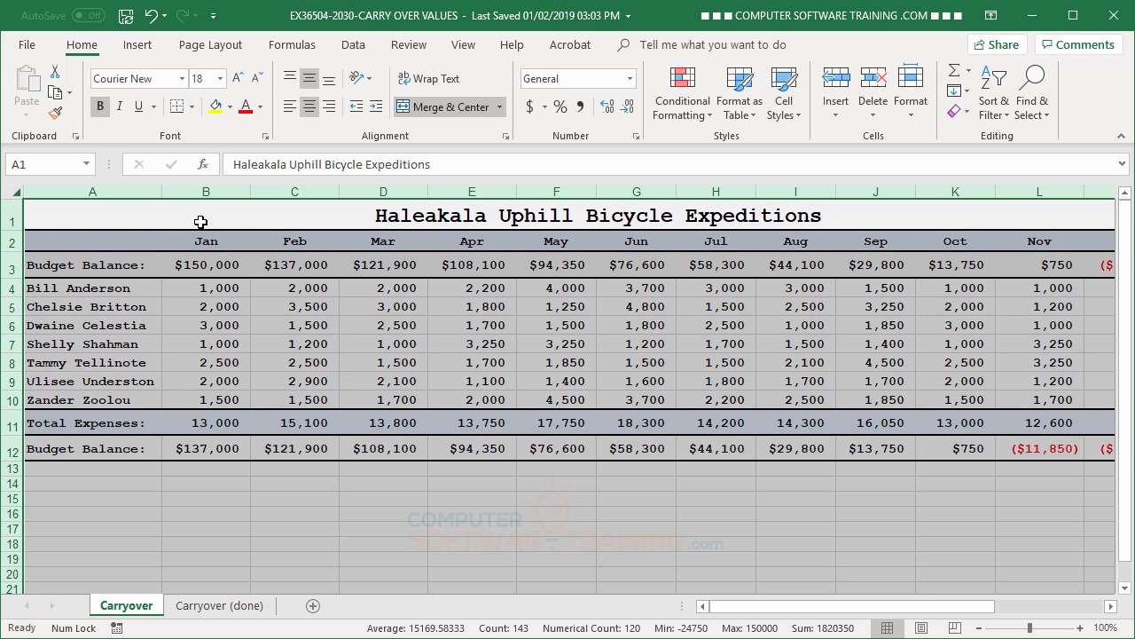
{"action": "double_click", "coordinate": [161, 193]}
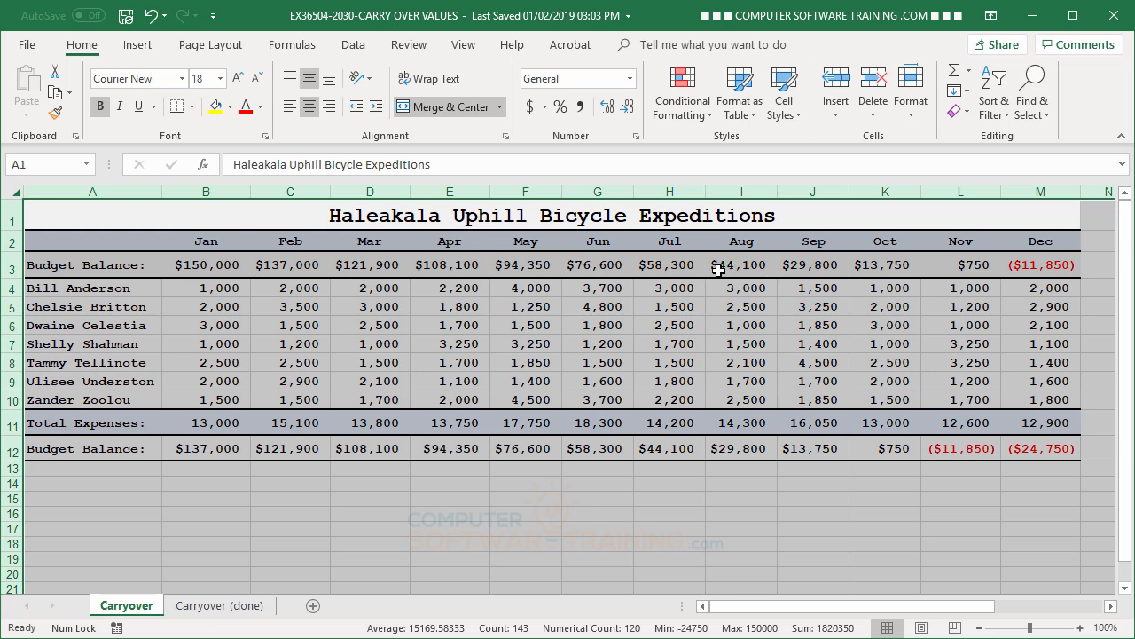
{"action": "left_click", "coordinate": [709, 572]}
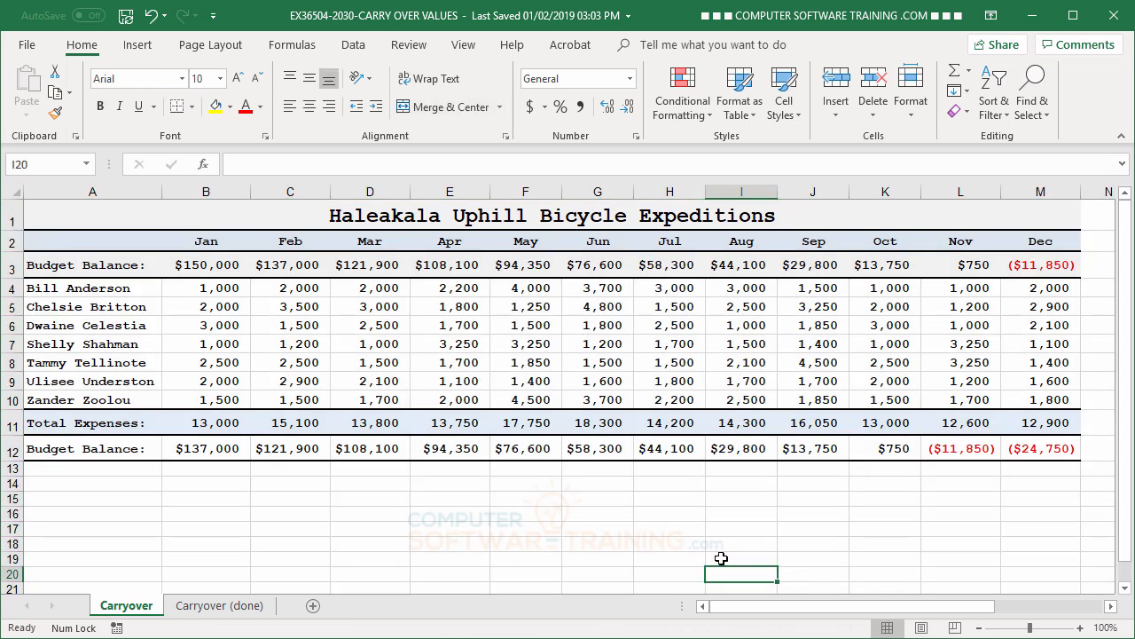